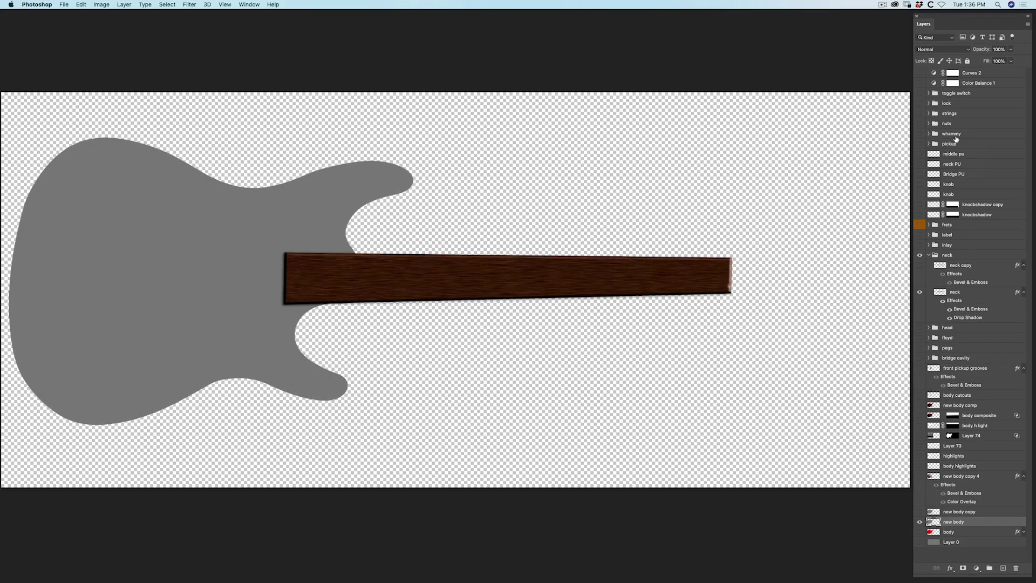
Turn on the headstock, body, label and whammy bar layers in the Layers panel
left_click(920, 492)
left_click_drag(921, 492, 919, 213)
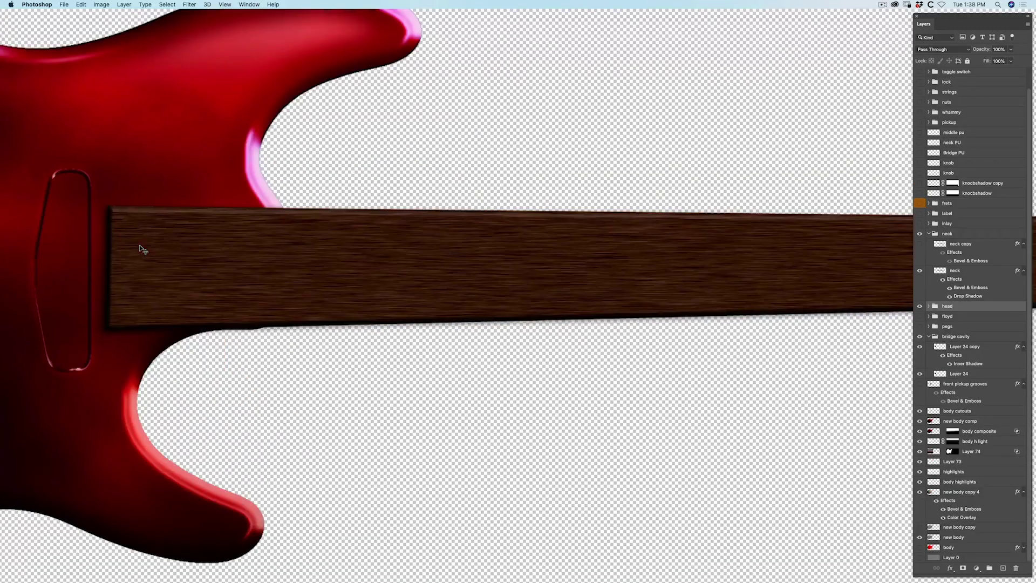
left_click_drag(116, 235, 687, 232)
left_click_drag(920, 449, 921, 184)
left_click(920, 235)
Expand the pickup group and make the bridge and neck pickup layers visible
left_click(920, 133)
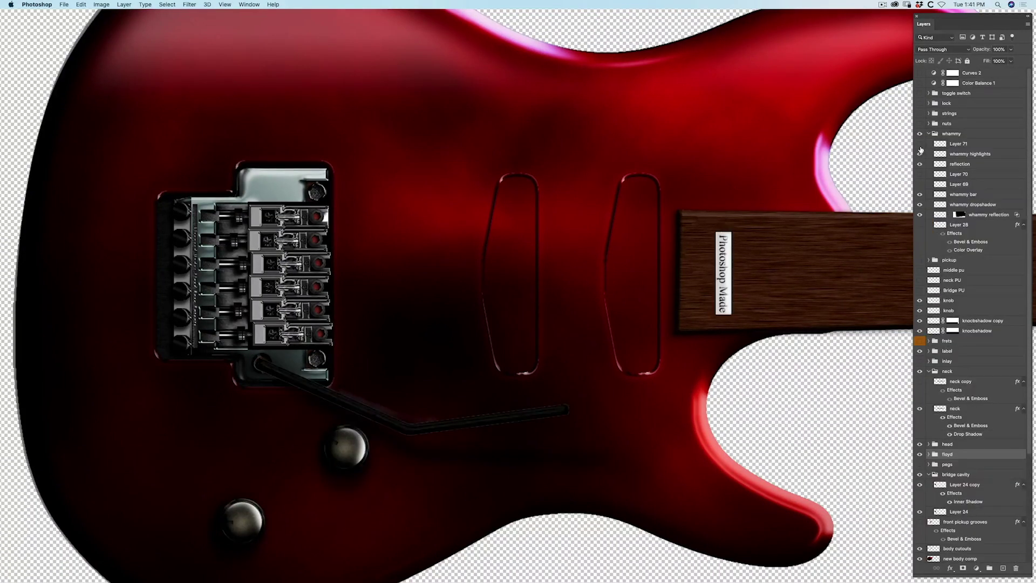
left_click(929, 144)
scroll(950, 270, "down", 5)
left_click_drag(920, 437, 921, 462)
scroll(921, 378, "up", 5)
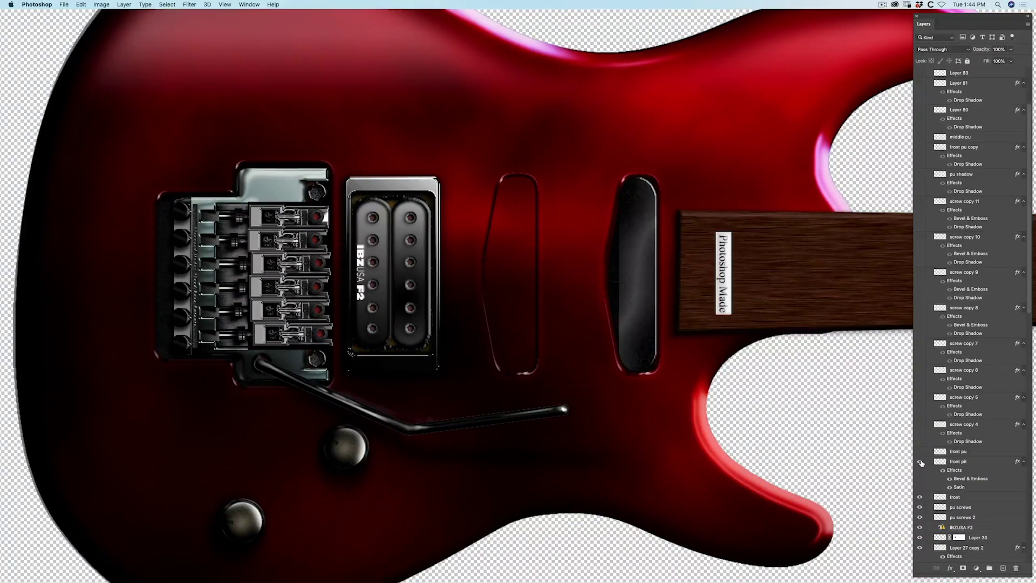
left_click_drag(920, 223, 919, 147)
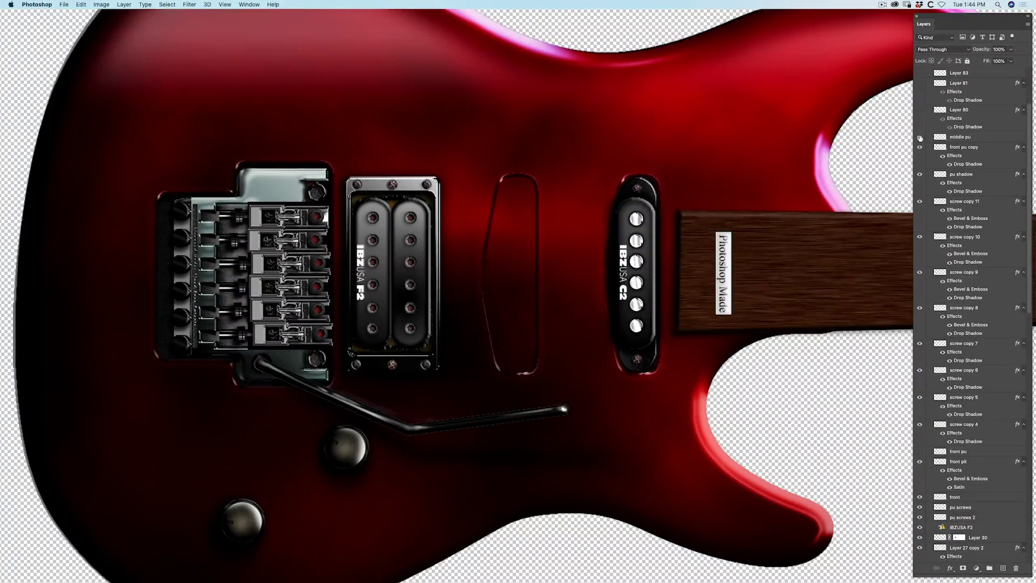
Reveal the frets, lock nut clamps, screws, nut, knobs and toggle switch layers
left_click_drag(920, 453, 916, 238)
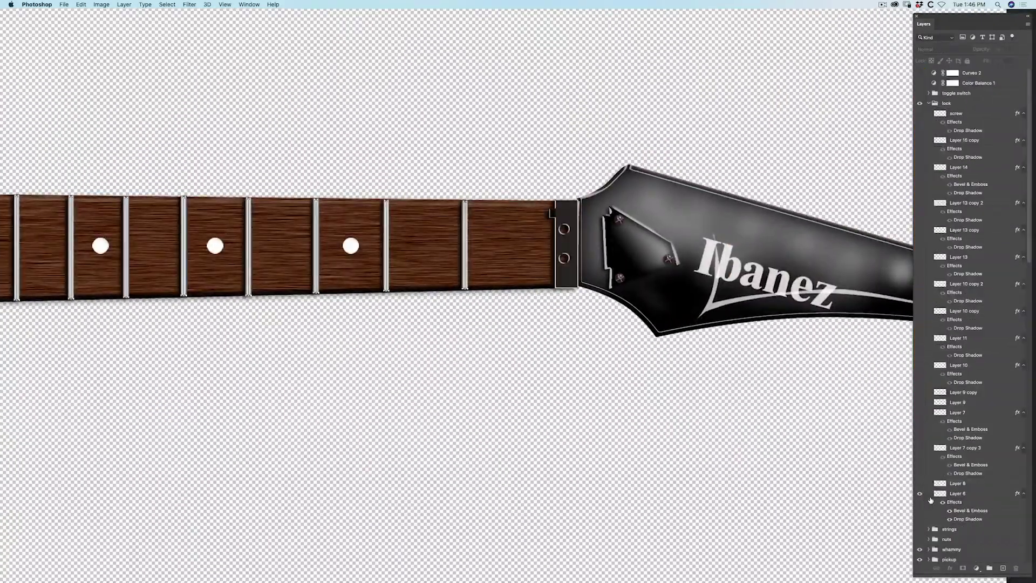
left_click_drag(930, 499, 923, 167)
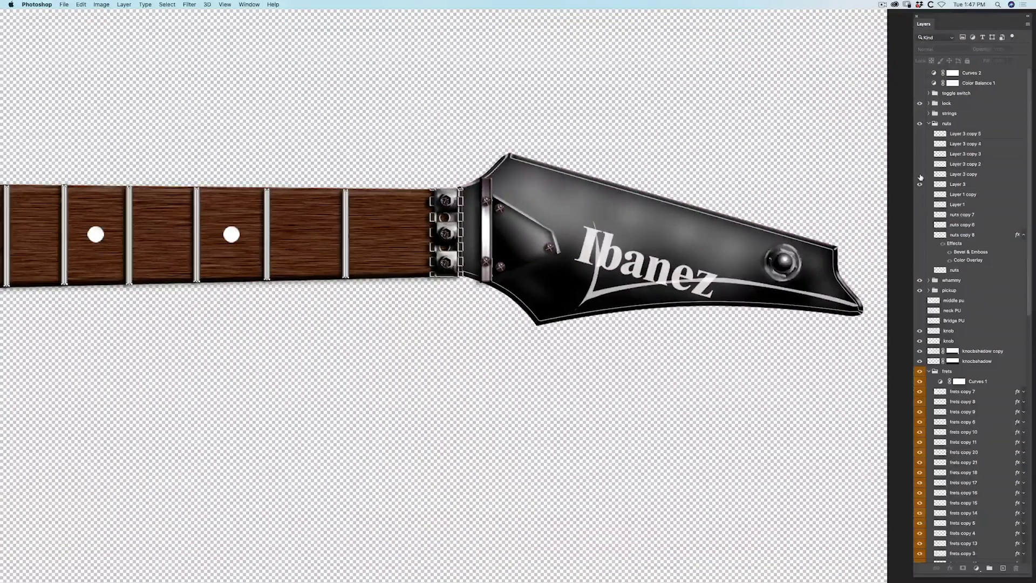
left_click_drag(920, 184, 921, 155)
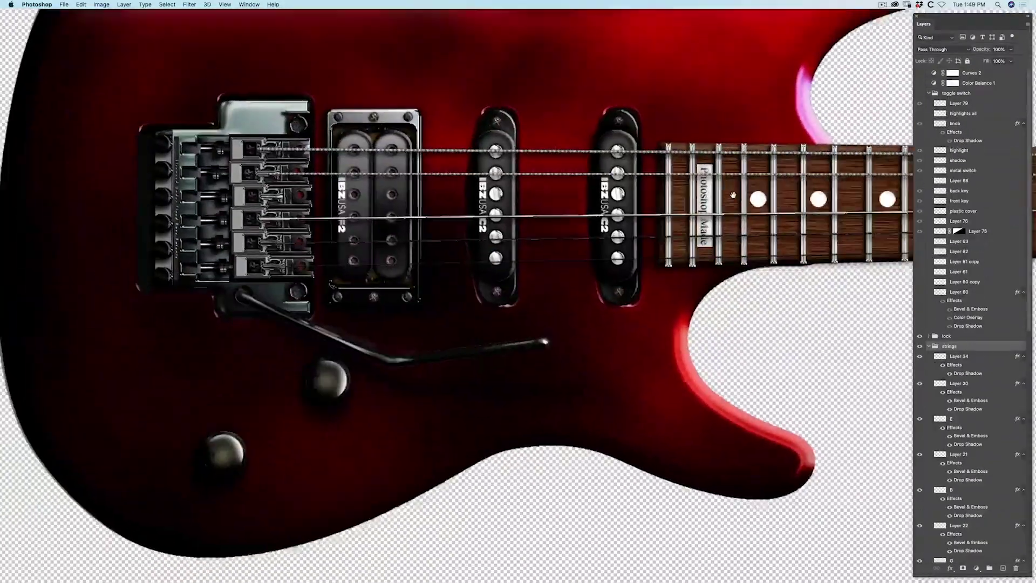
left_click(920, 93)
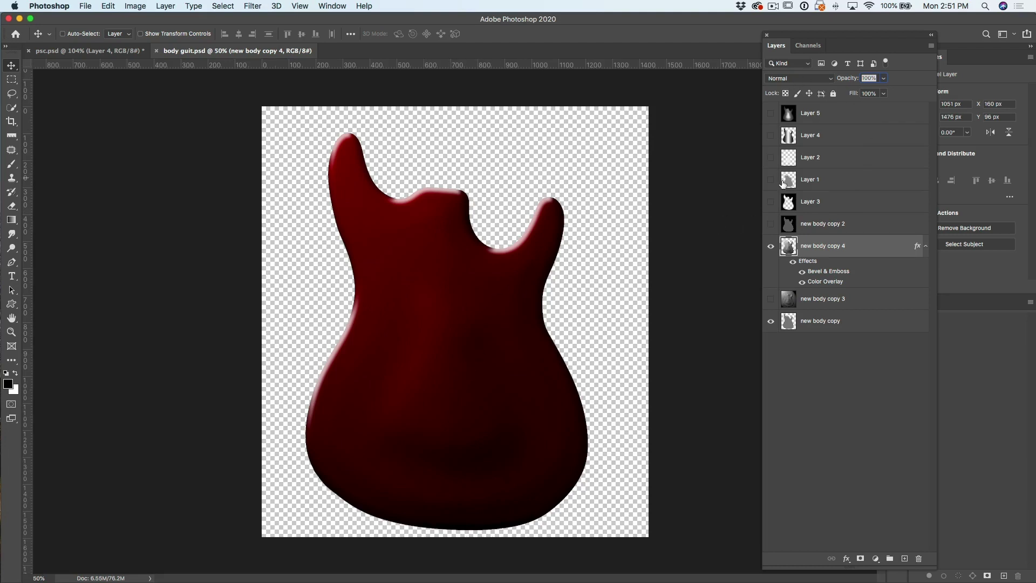
Hide the Color Overlay and new body copy 4, briefly previewing then hiding new body copy 3
left_click(793, 264)
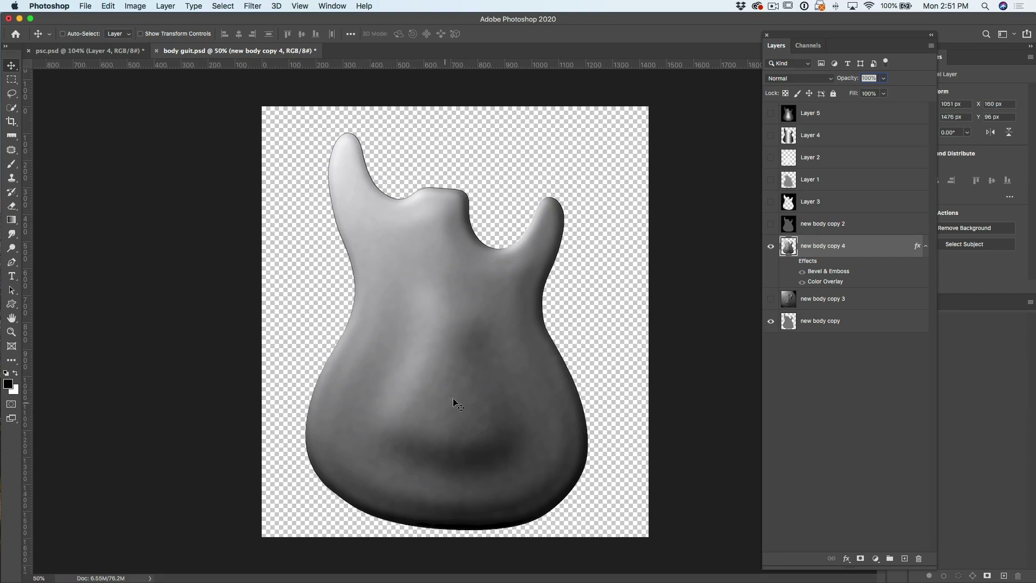
left_click(768, 246)
left_click(771, 298)
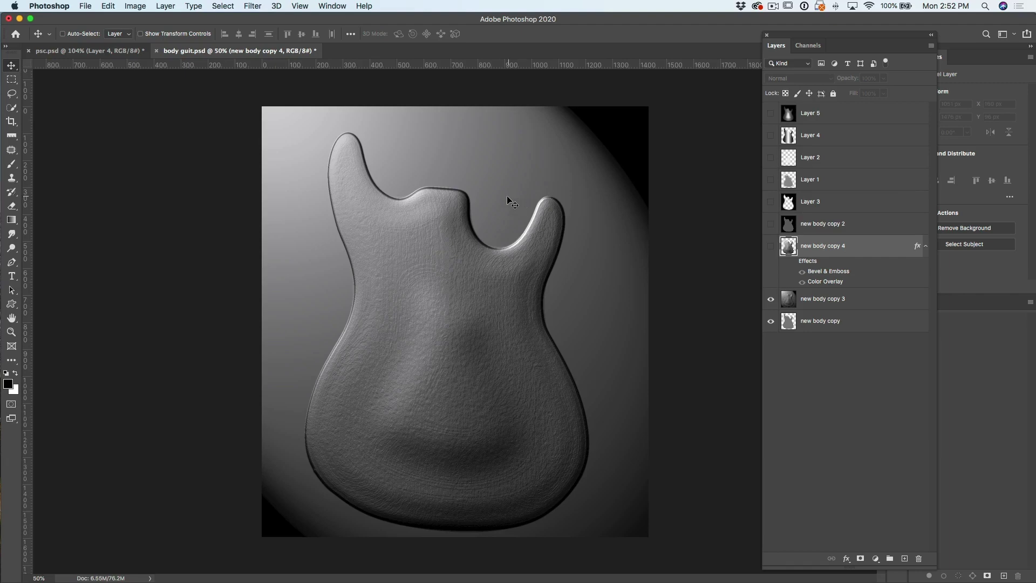
left_click(770, 300)
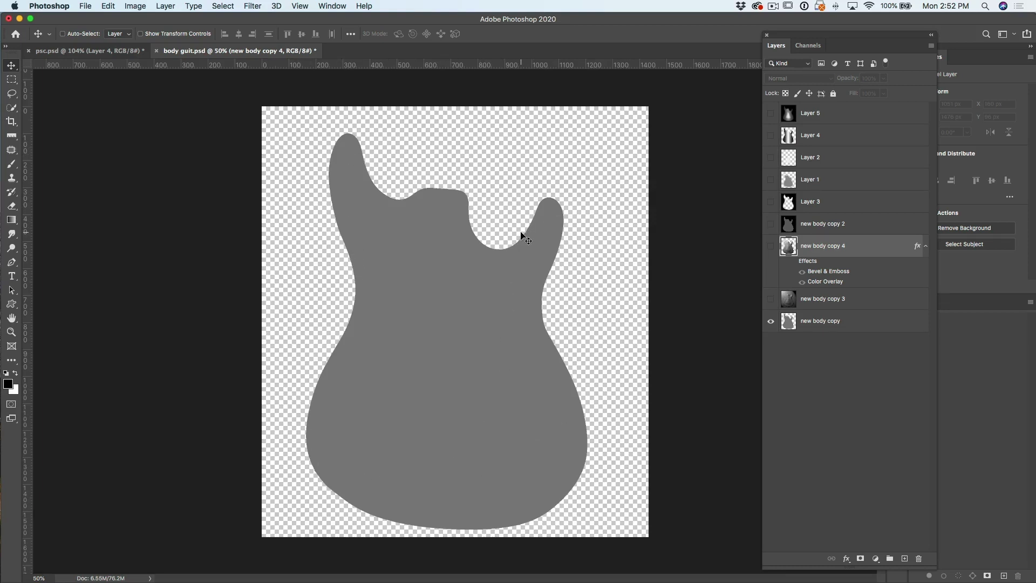
Add a new Layer 6 above new body copy 3 and fill it with solid black
left_click(831, 223)
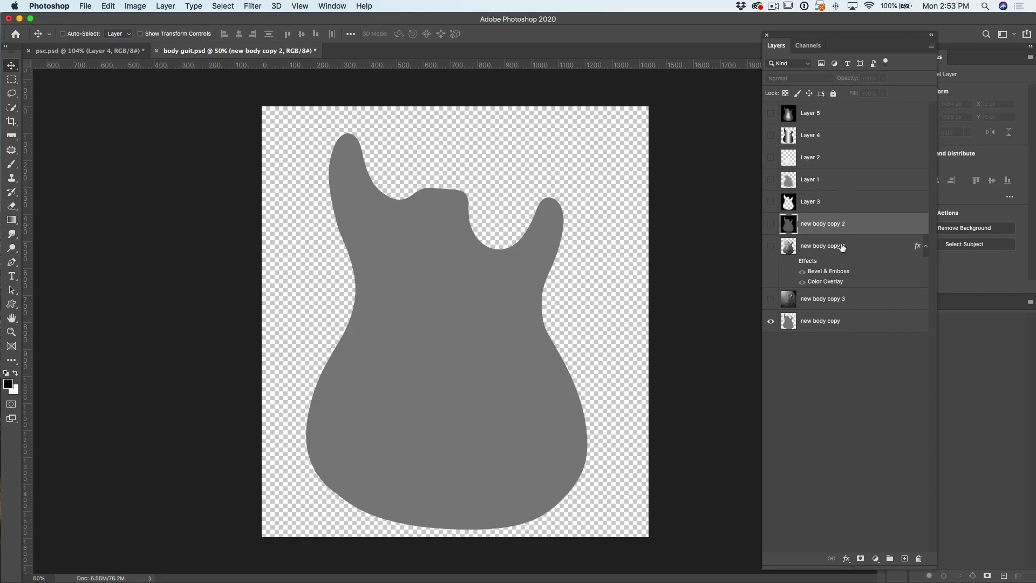
left_click(852, 302)
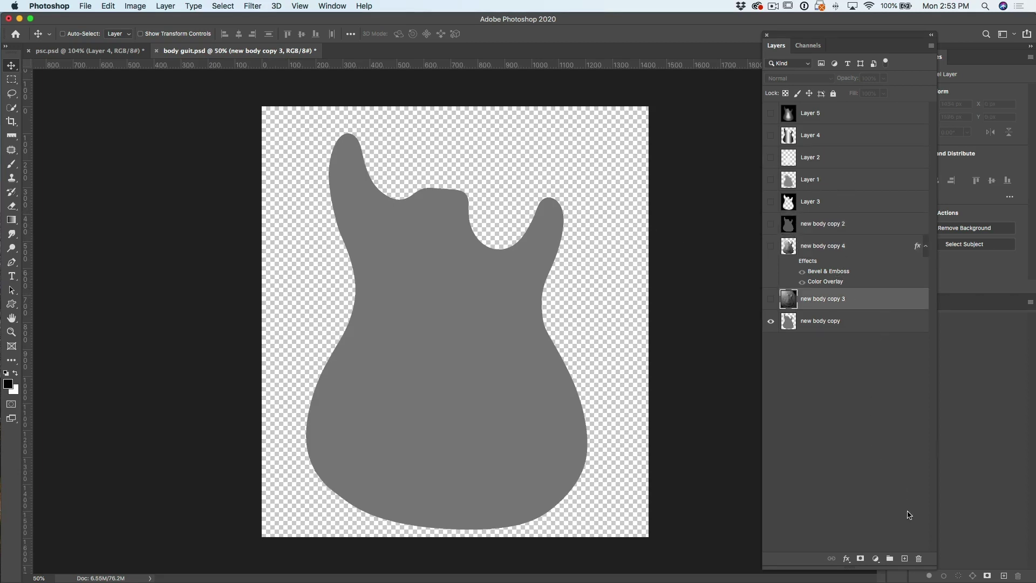
left_click(904, 558)
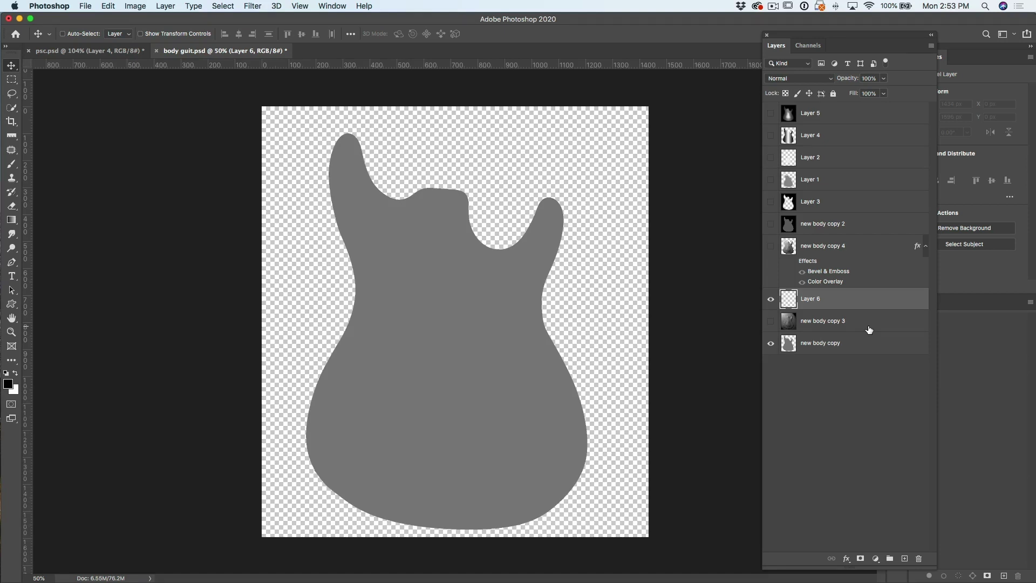
key("alt+BackSpace")
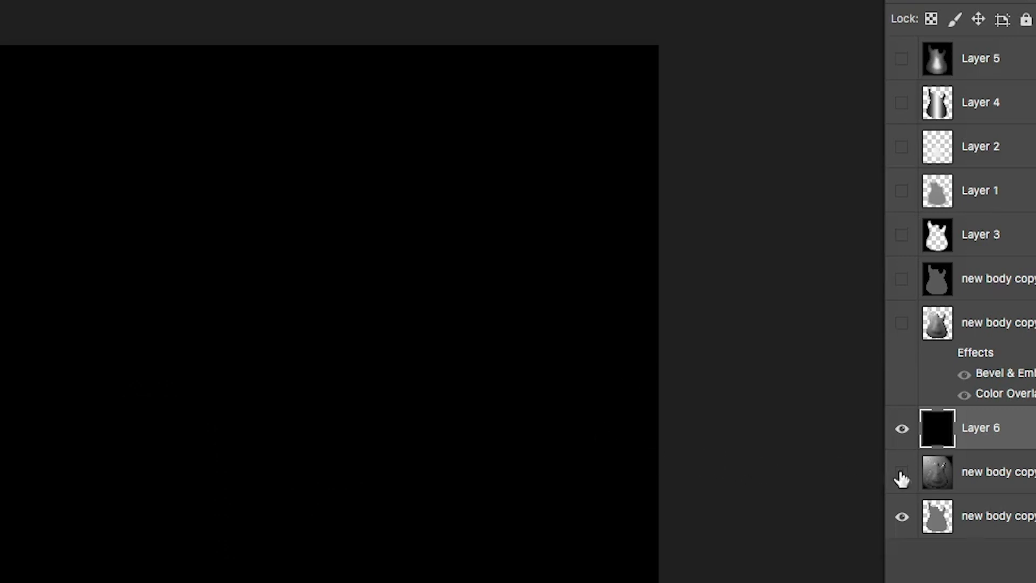
Fill the loaded guitar body selection with 50% Gray, then deselect
left_click(789, 344, "super")
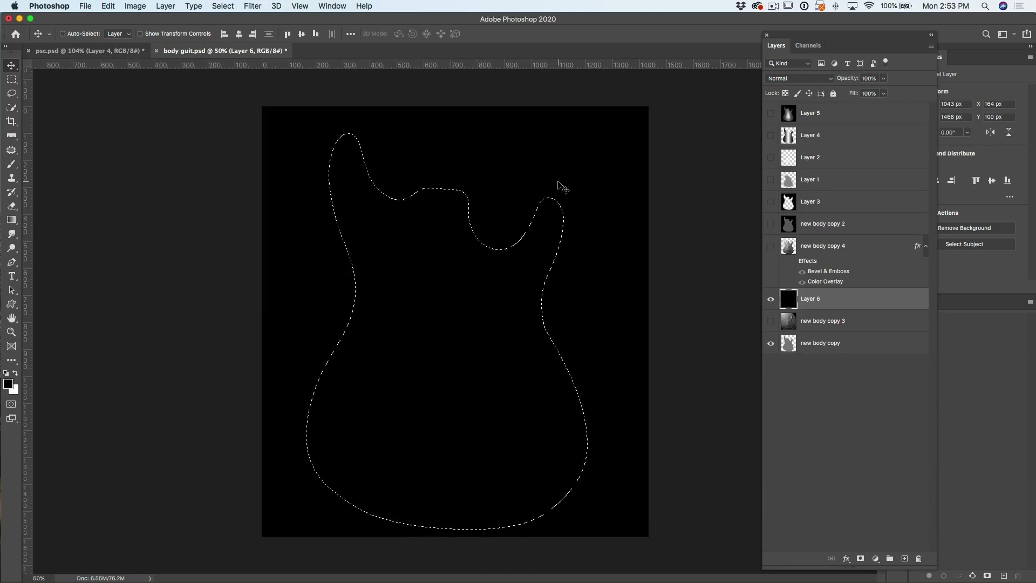
key("i")
key("shift+BackSpace")
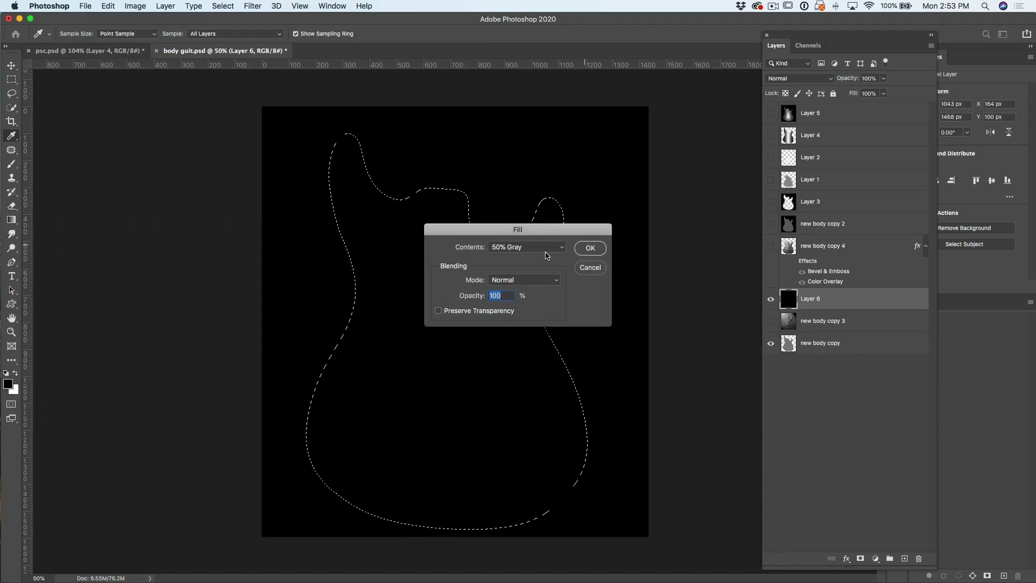
left_click(523, 247)
left_click(523, 247)
left_click(591, 247)
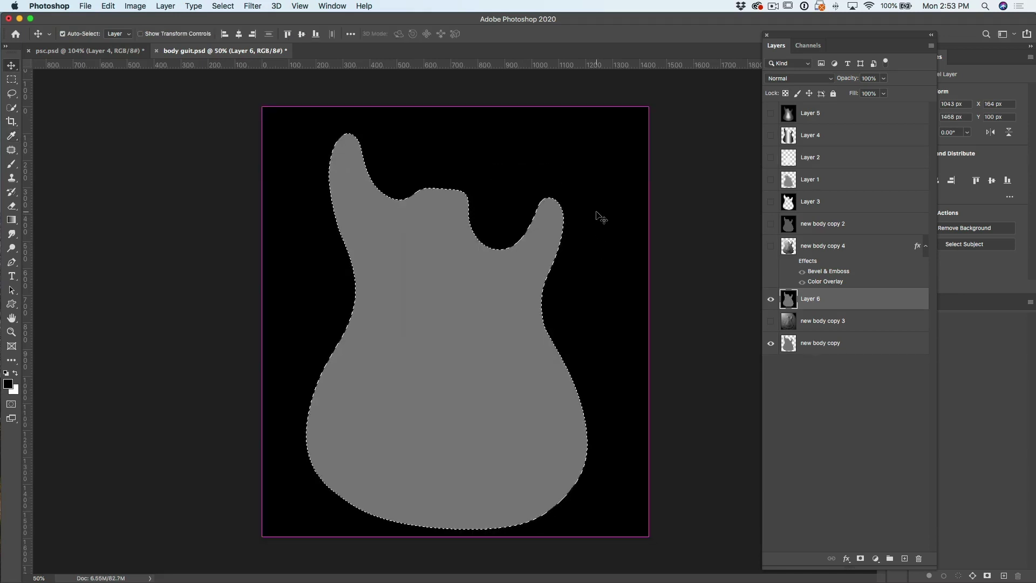
key("super+d")
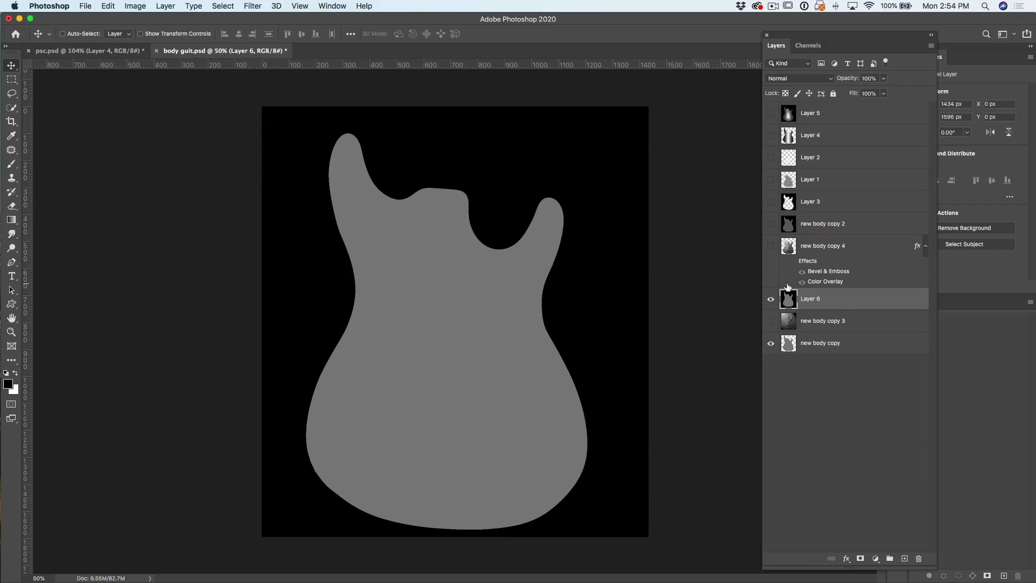
Blur Layer 6 with a 10.1-pixel Gaussian Blur to fade the body edges
left_click(252, 7)
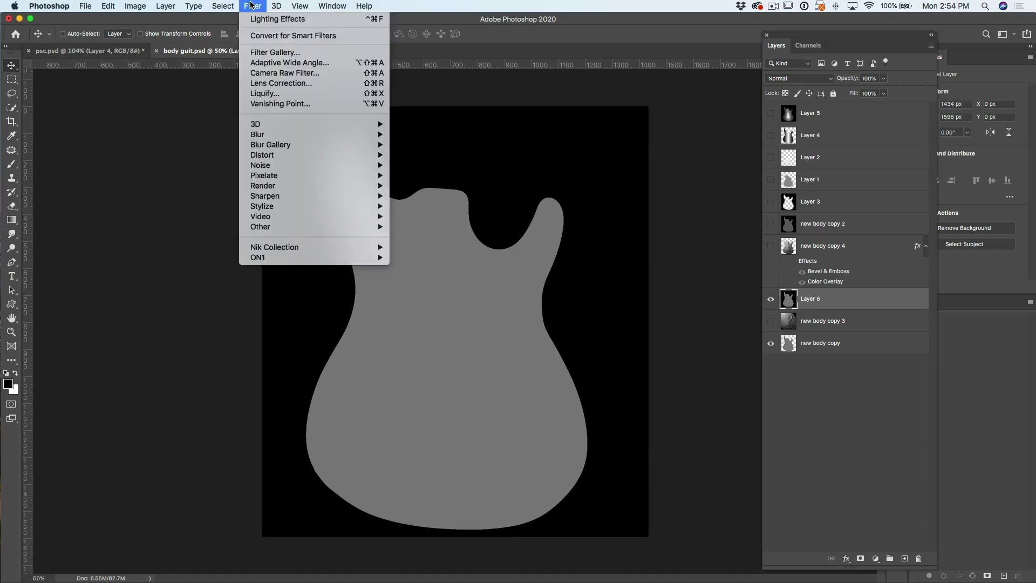
mouse_move(350, 136)
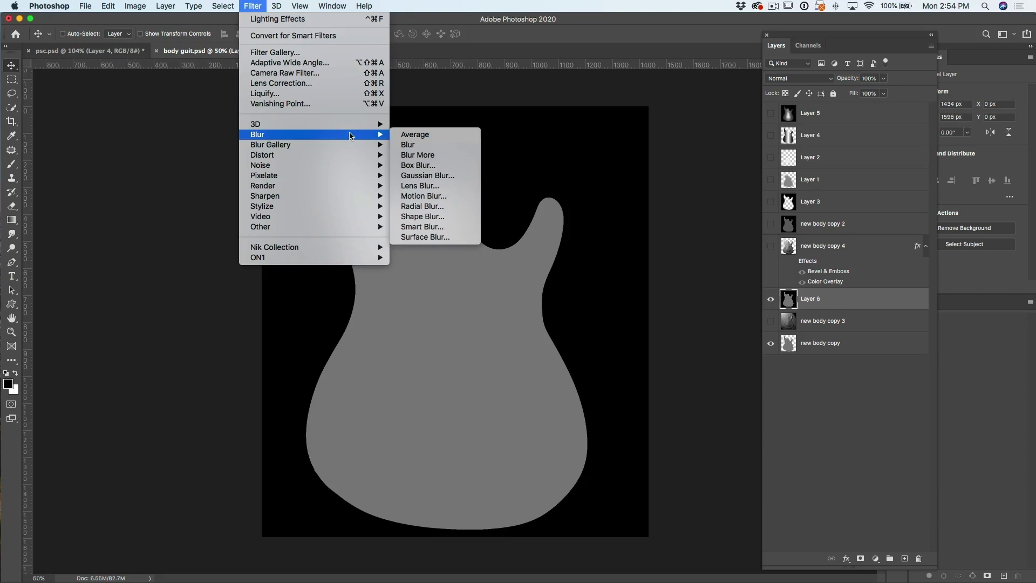
left_click(428, 175)
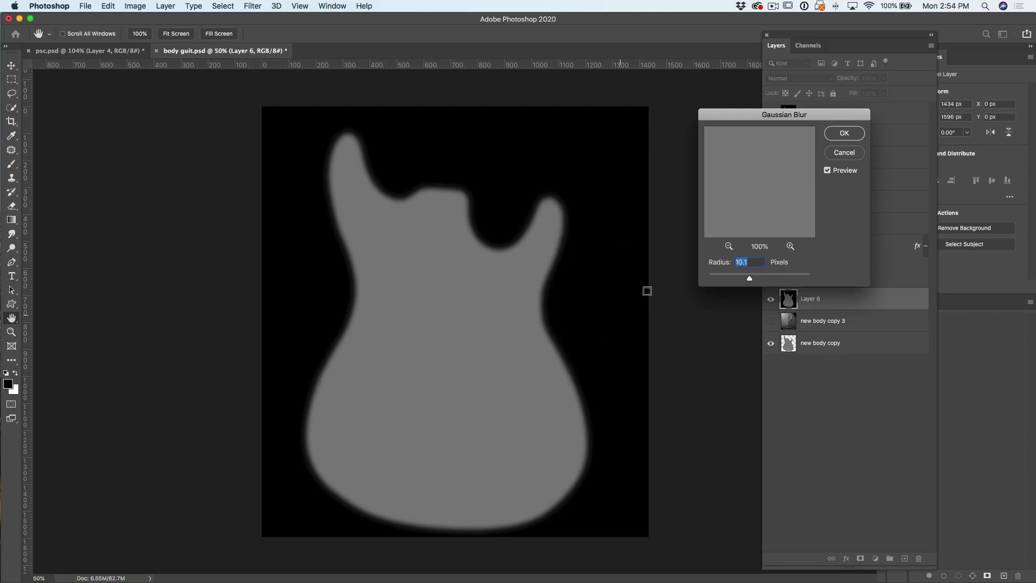
left_click(845, 133)
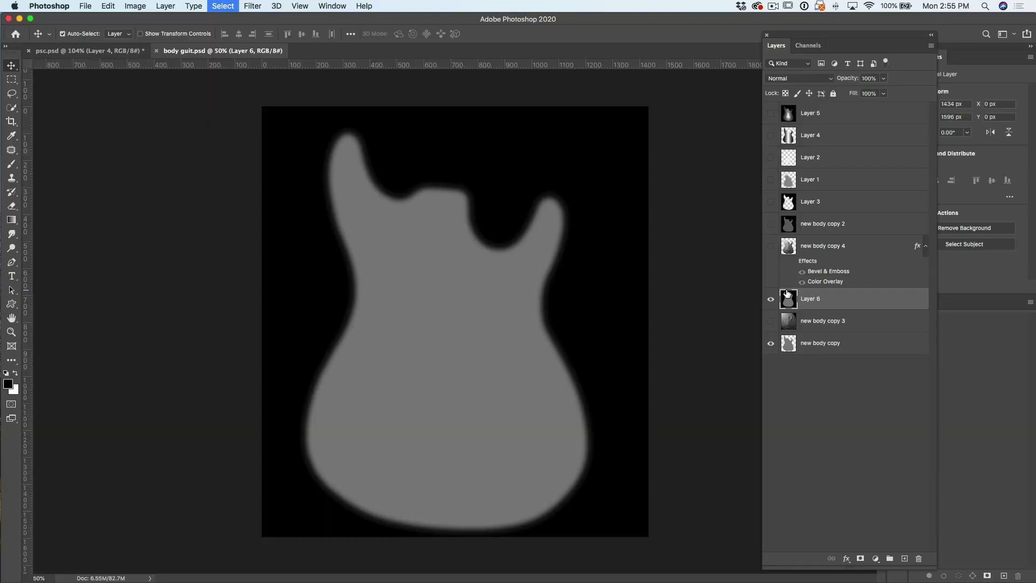
Load the body shape as a selection, add Layer 7, and contract the selection by 100 pixels
key("super")
left_click(789, 342, "super")
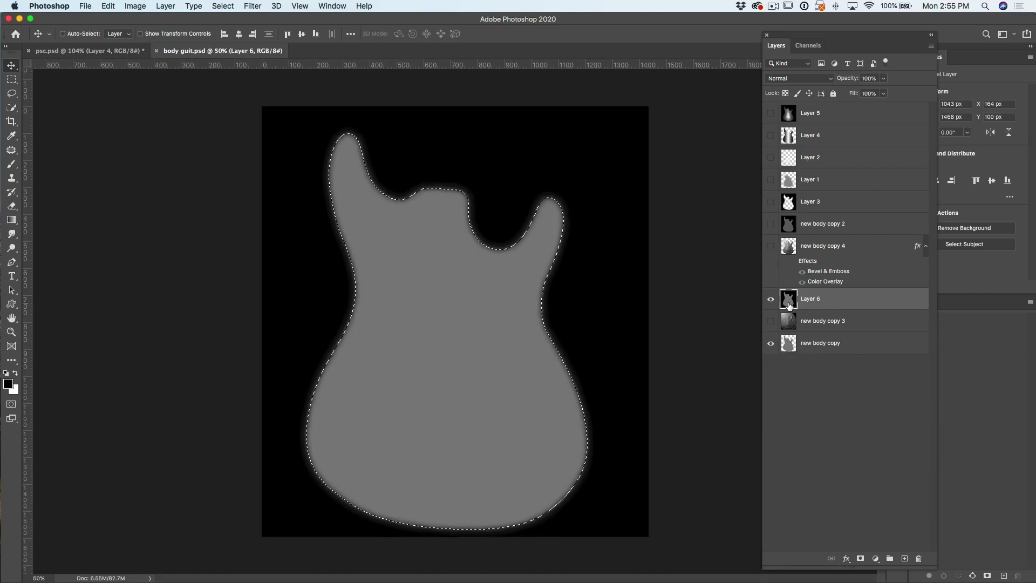
left_click(904, 558)
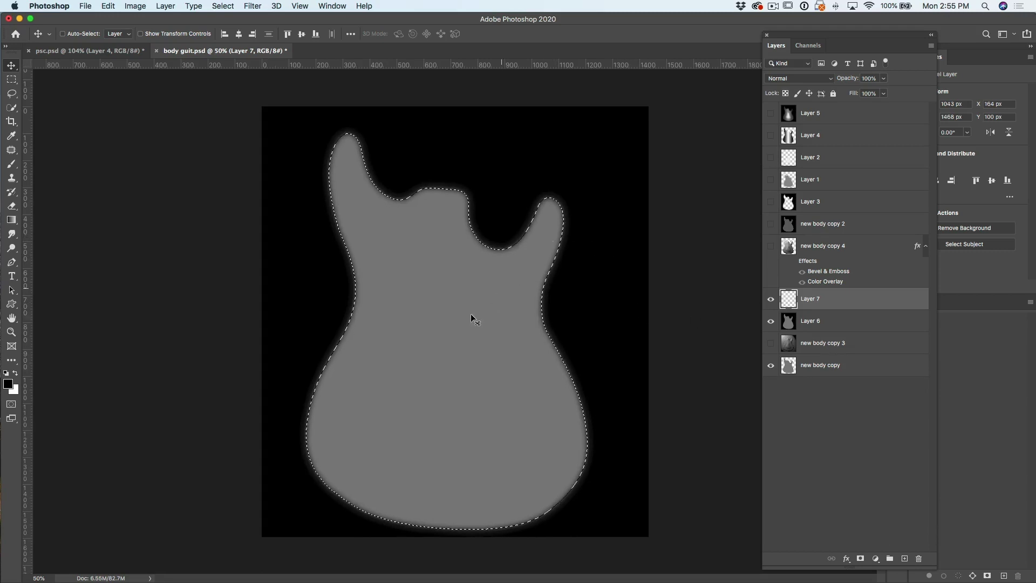
left_click(253, 6)
mouse_move(223, 6)
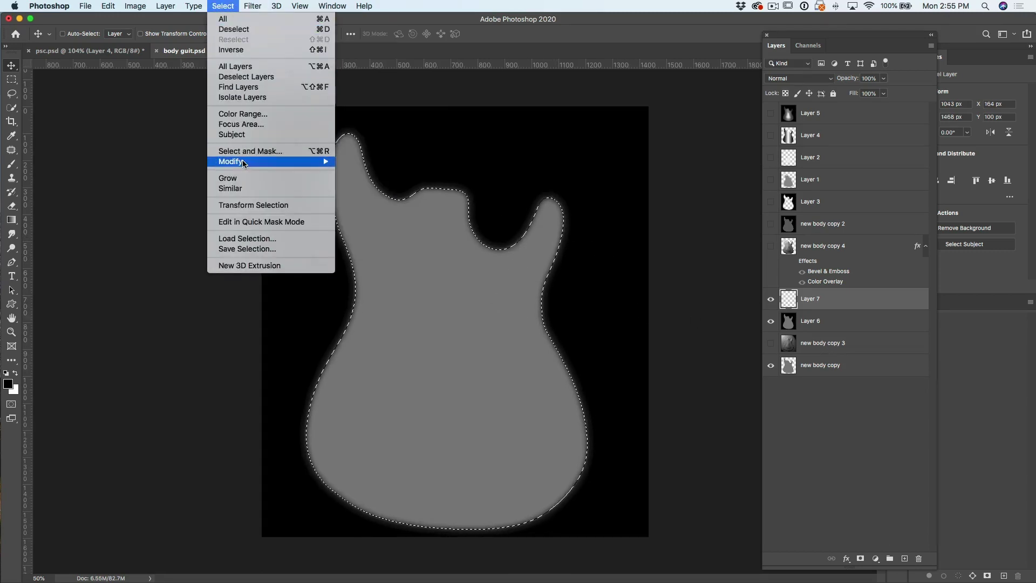
mouse_move(311, 159)
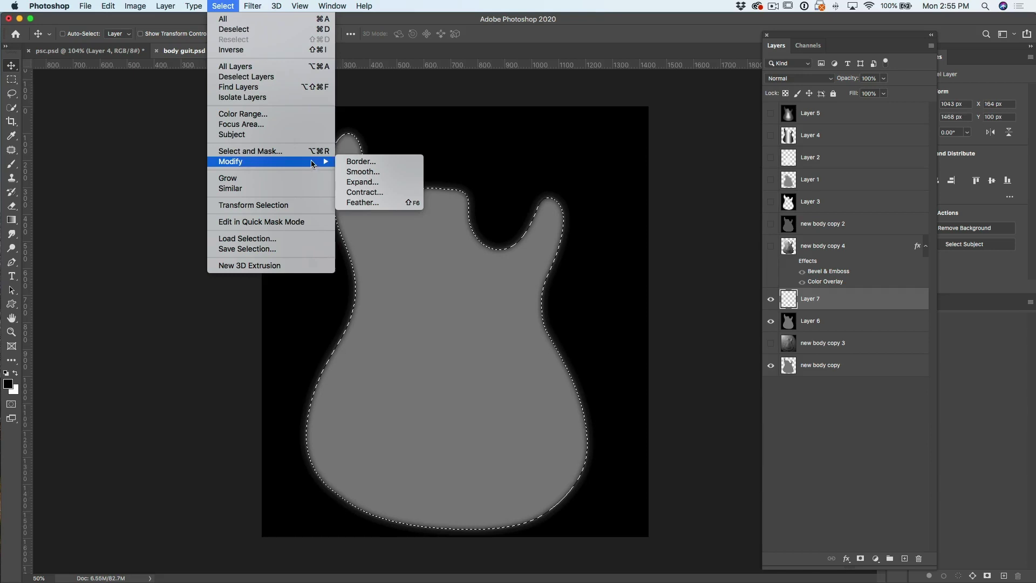
left_click(395, 192)
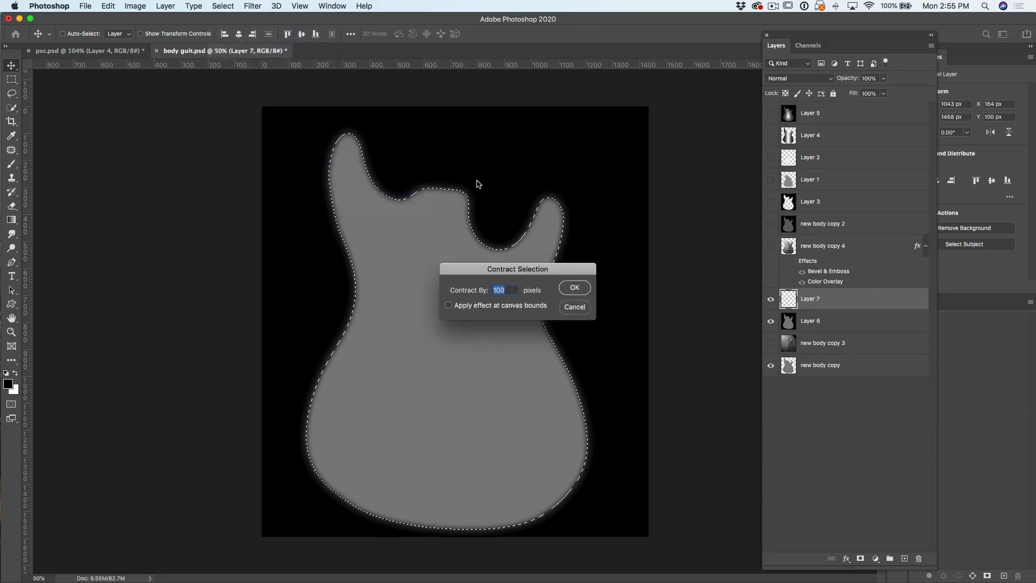
left_click(575, 287)
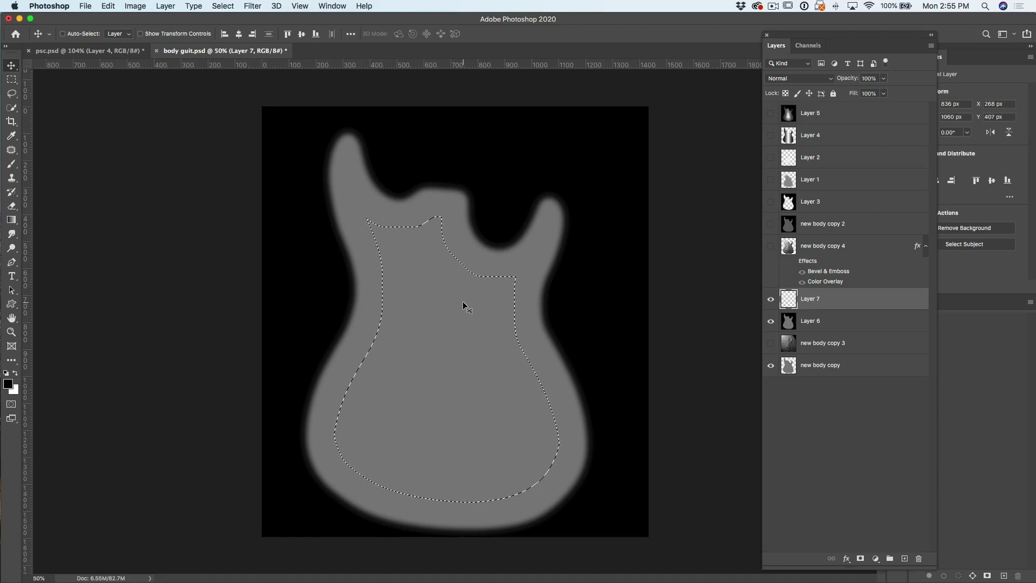
Fill the shrunken selection with light grey b0afaf and clear the selection
key("shift+BackSpace")
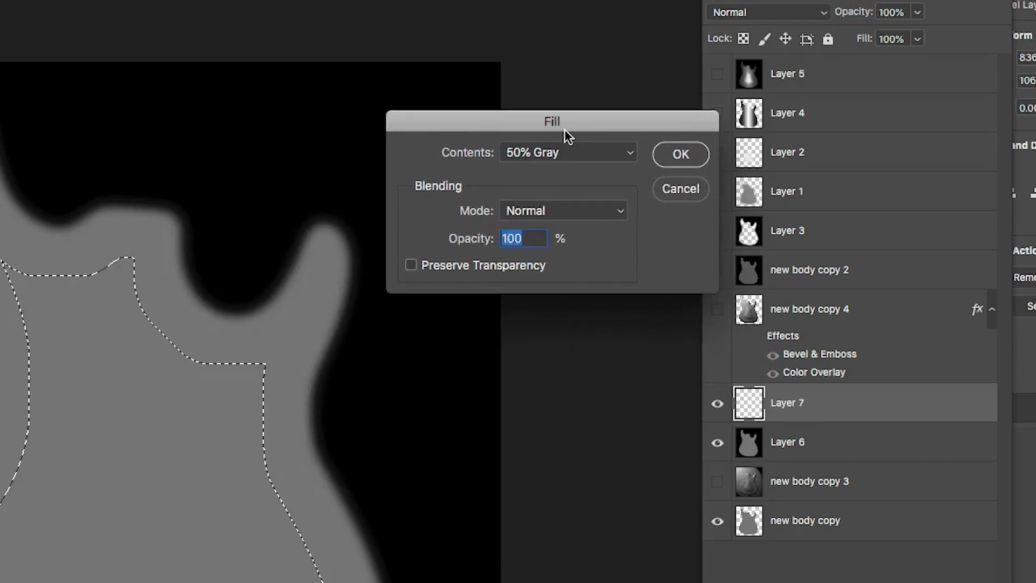
left_click(521, 246)
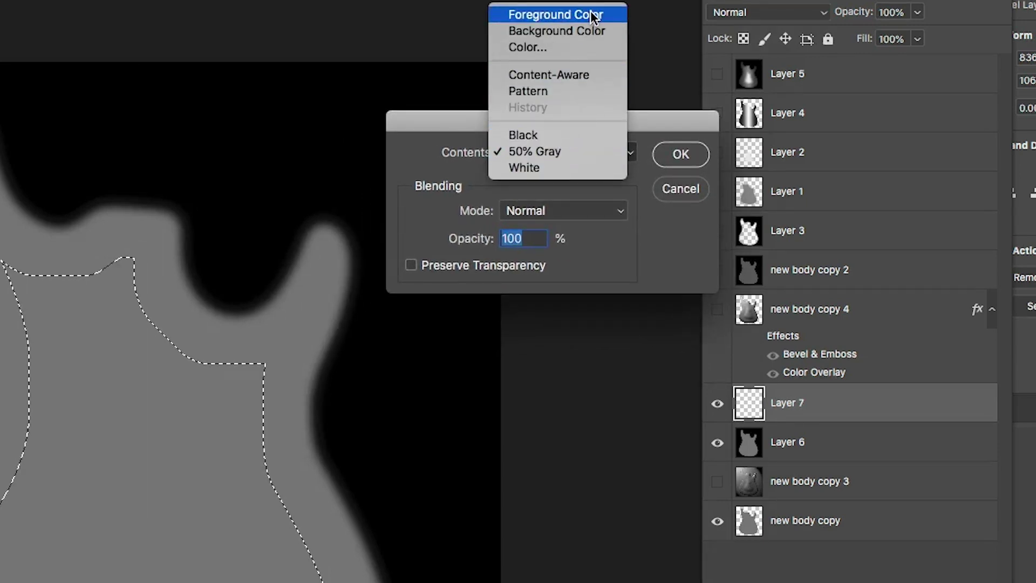
left_click(578, 44)
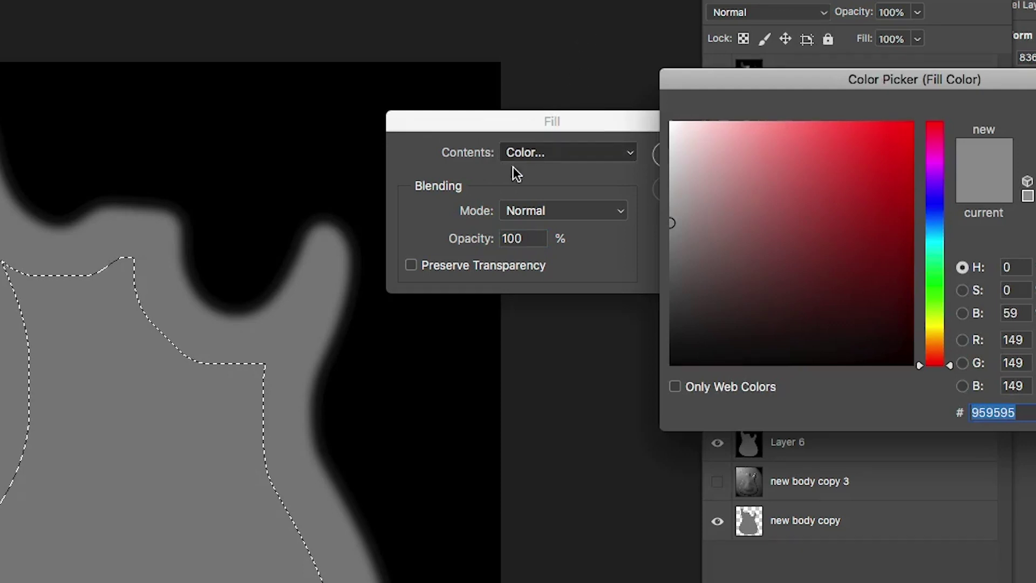
left_click(162, 343)
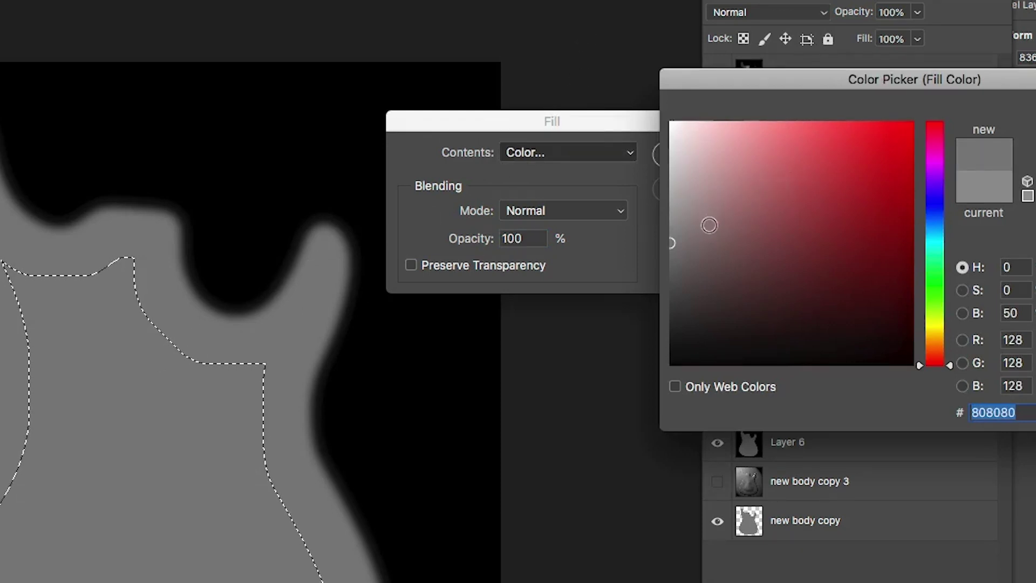
left_click(675, 242)
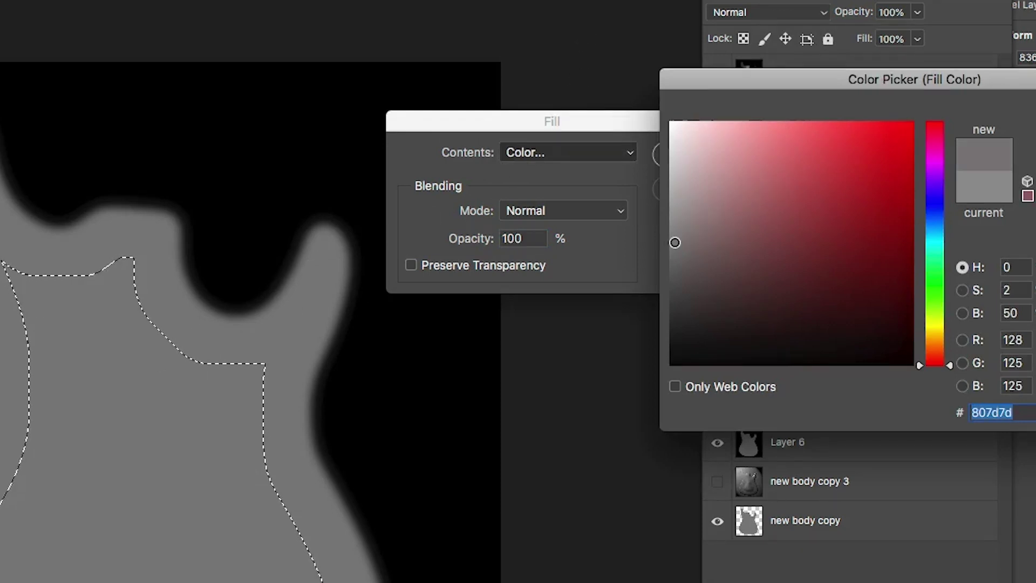
left_click_drag(675, 242, 672, 197)
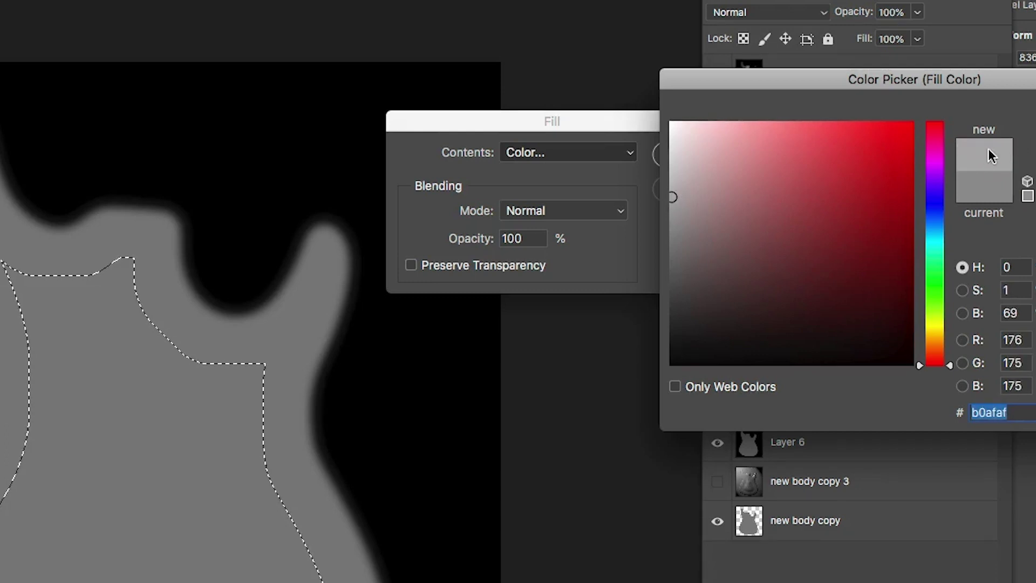
key("Return")
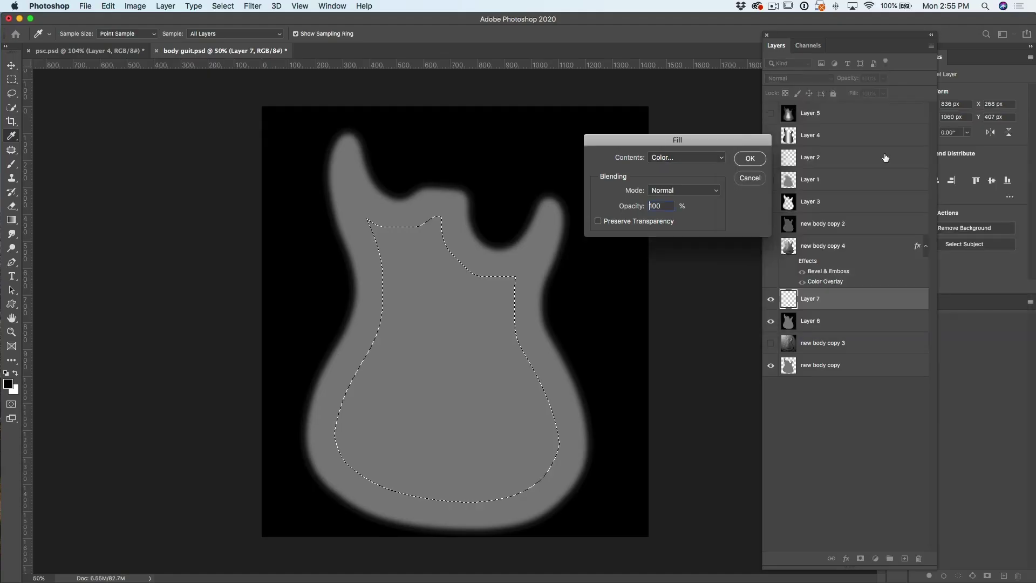
left_click(750, 158)
key("v")
key("super+d")
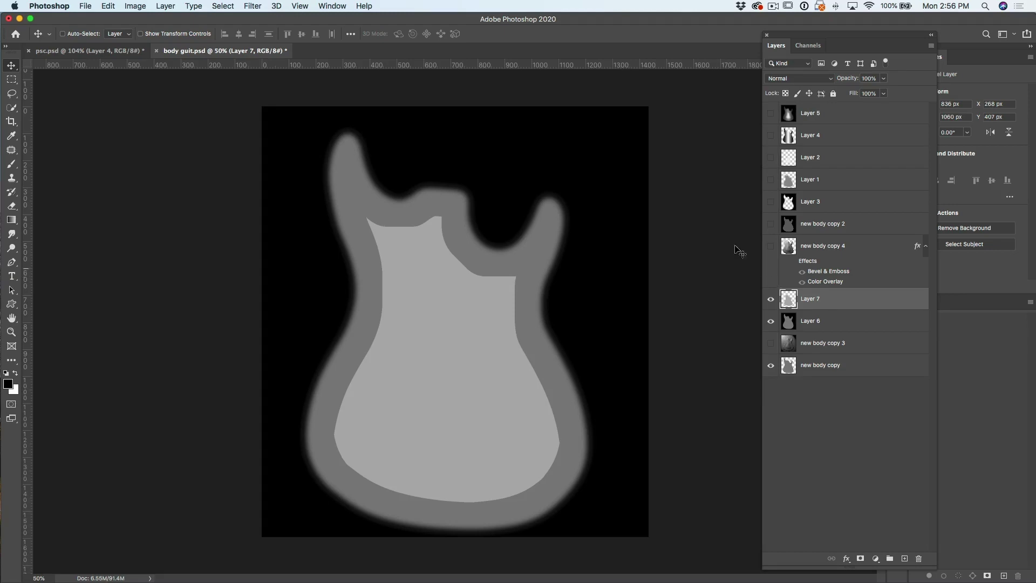
Preview a Gaussian Blur of 38.8 pixels on Layer 7's light grey fill
left_click(252, 6)
mouse_move(309, 133)
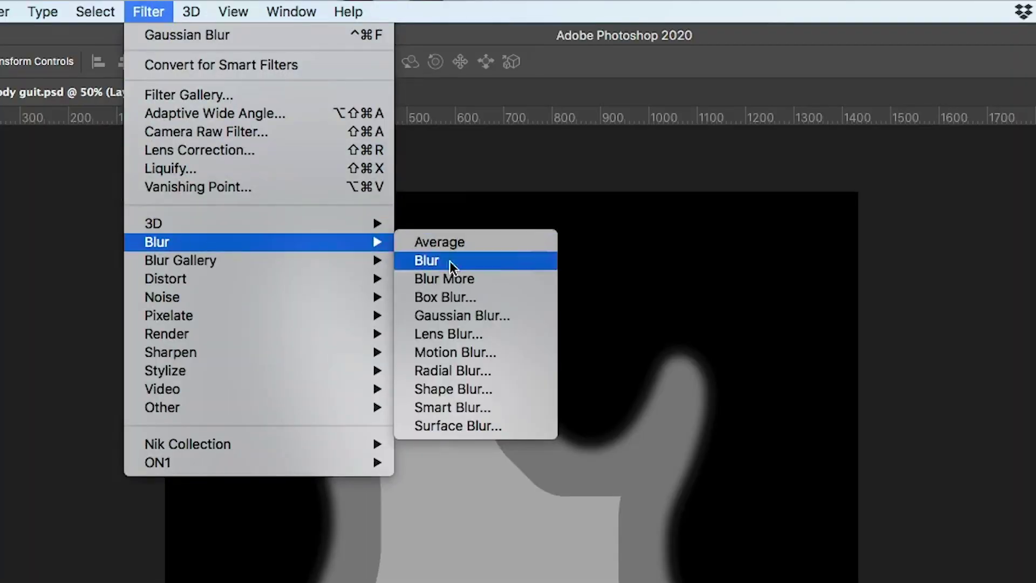
left_click(470, 317)
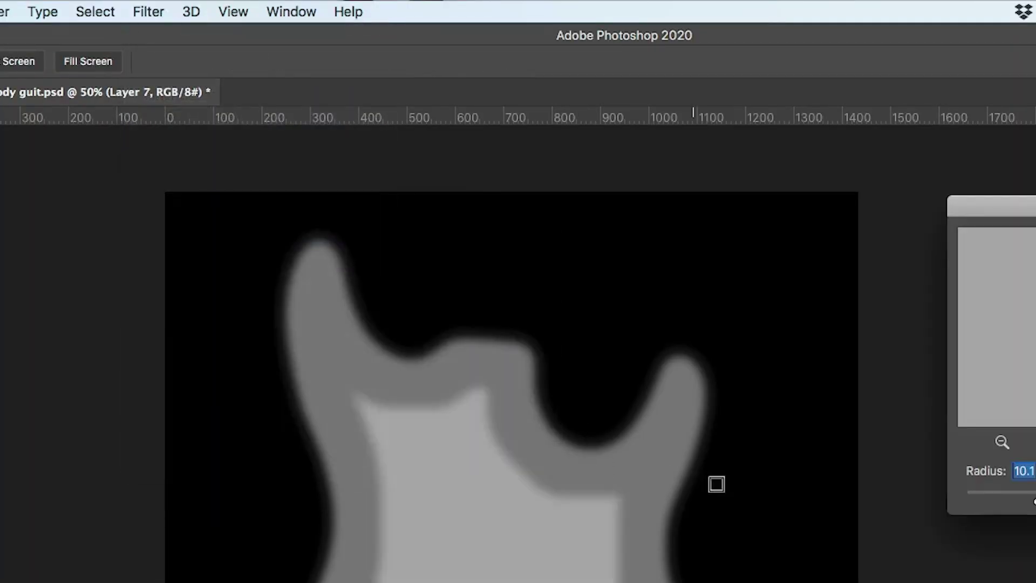
left_click_drag(1034, 501, 1035, 495)
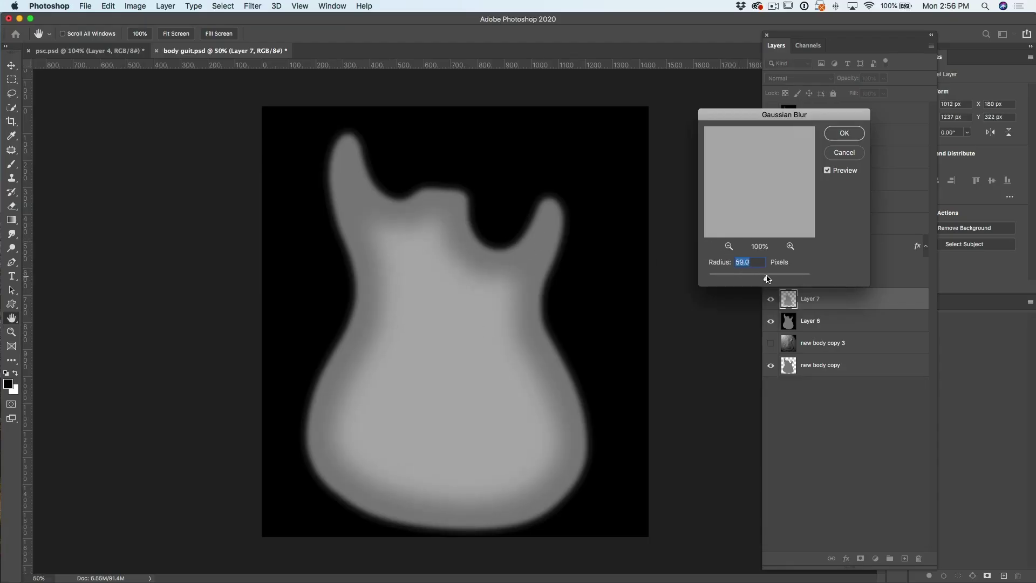
left_click_drag(767, 278, 769, 278)
Apply the blur, load Layer 7's pixels as a selection, and add a new Layer 8
left_click(844, 133)
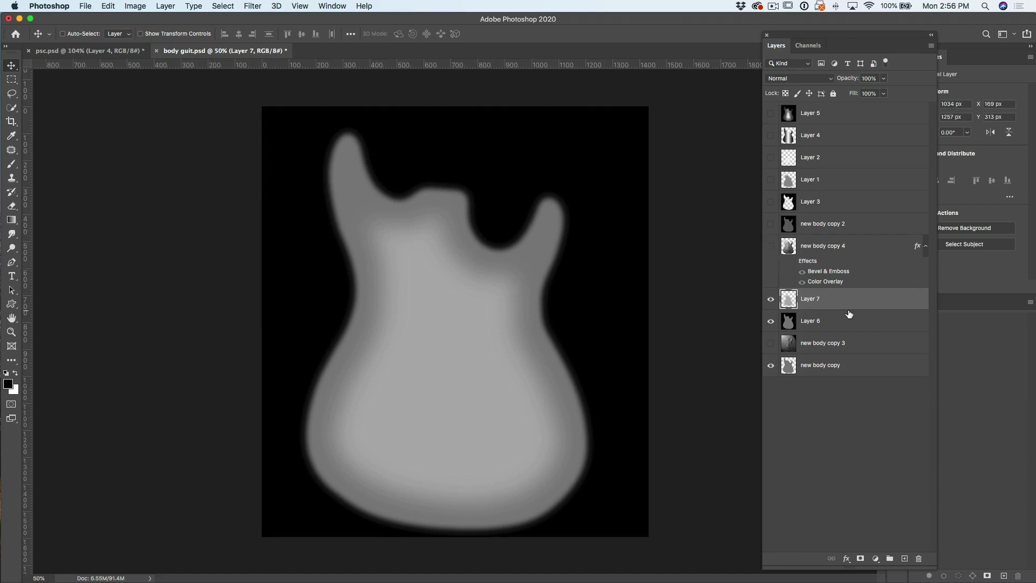
left_click(790, 299, "super")
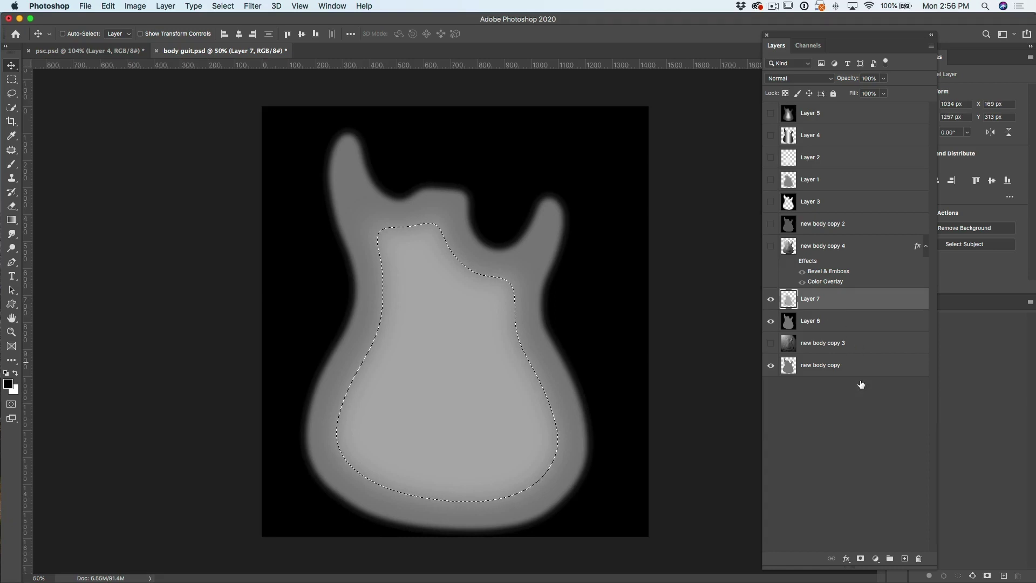
left_click(905, 559)
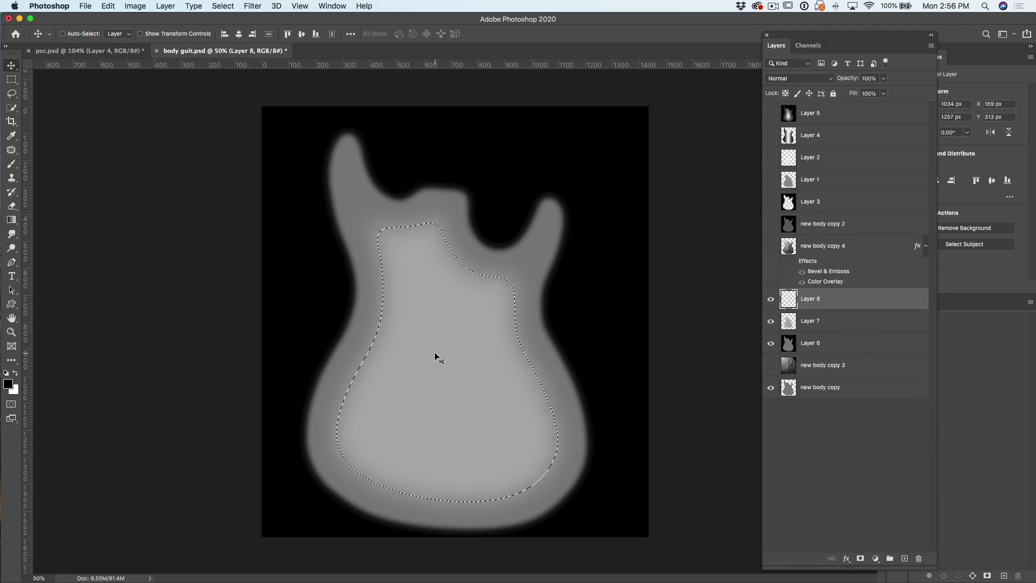
Contract the selection by 100 pixels and then by a further 60 pixels
left_click(232, 4)
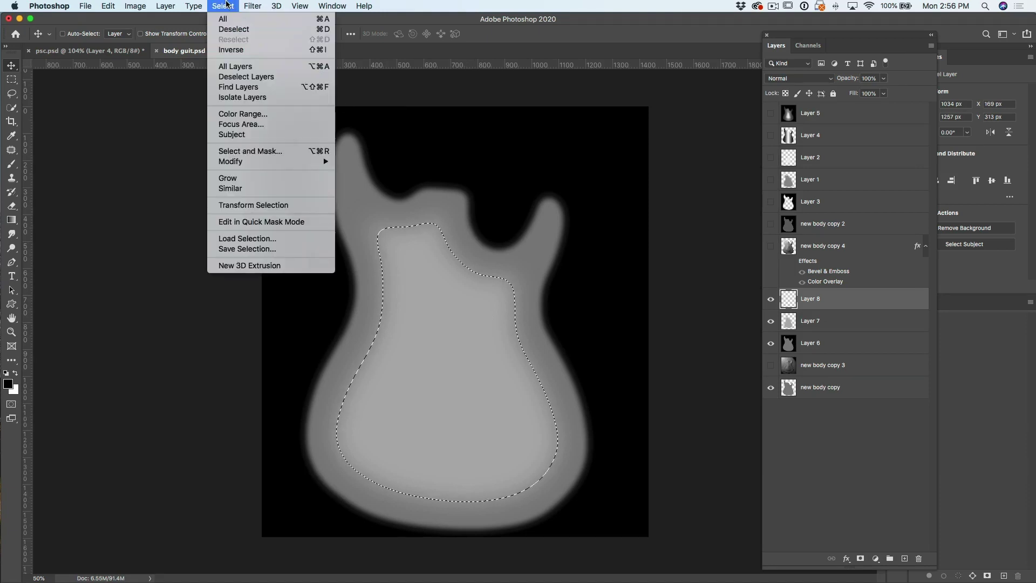
mouse_move(243, 162)
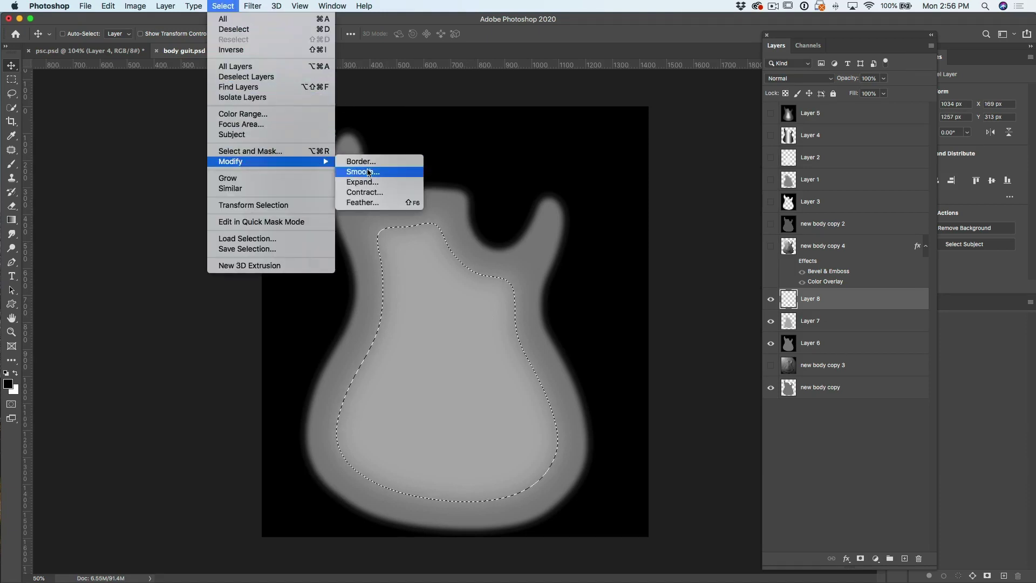
left_click(372, 192)
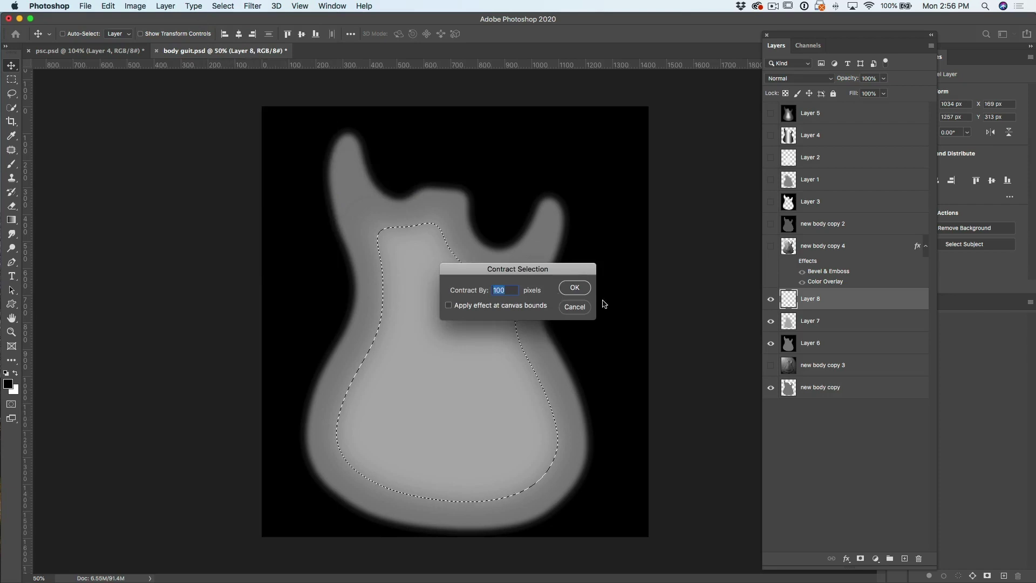
left_click(574, 287)
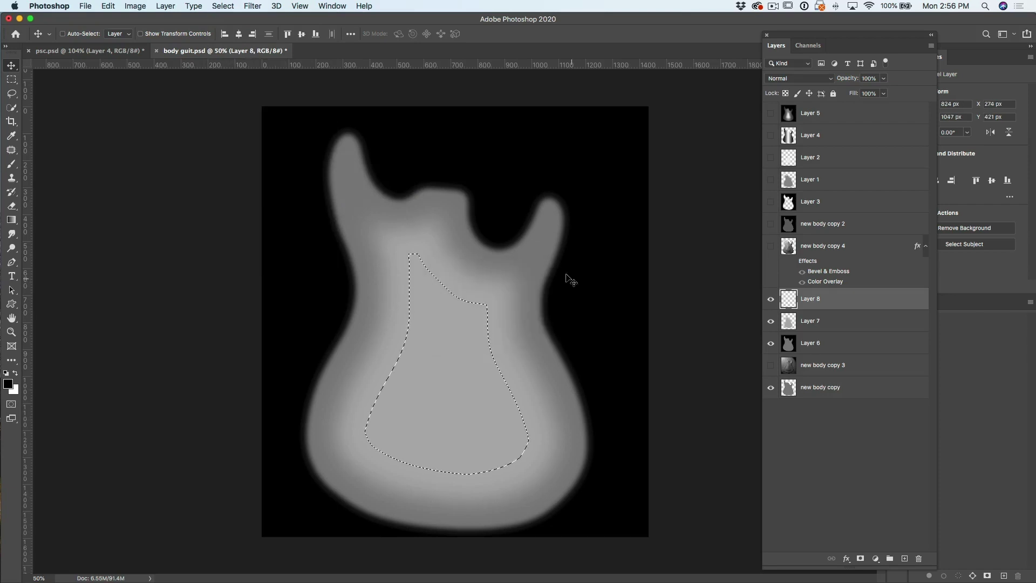
left_click(253, 6)
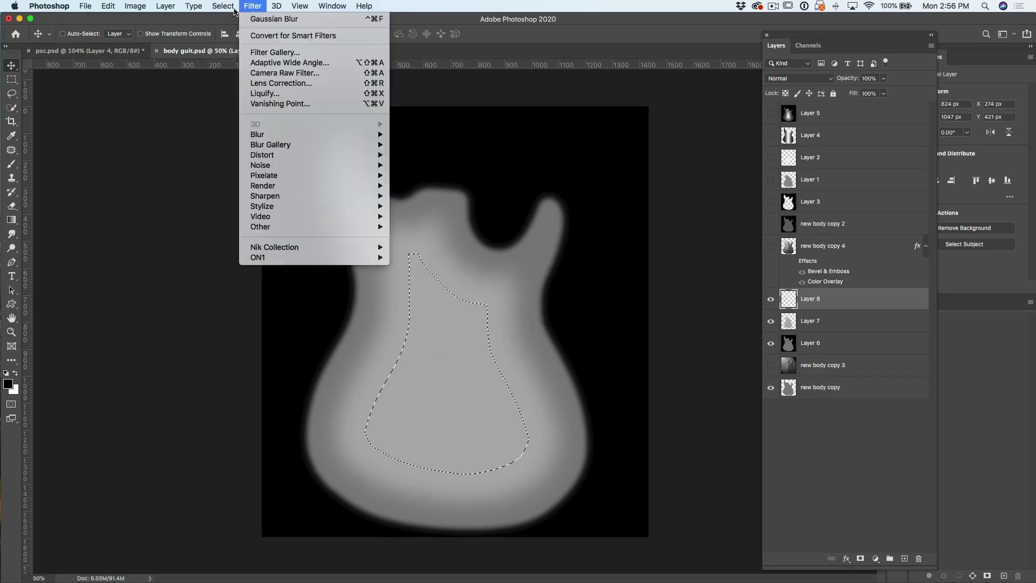
mouse_move(232, 8)
mouse_move(317, 162)
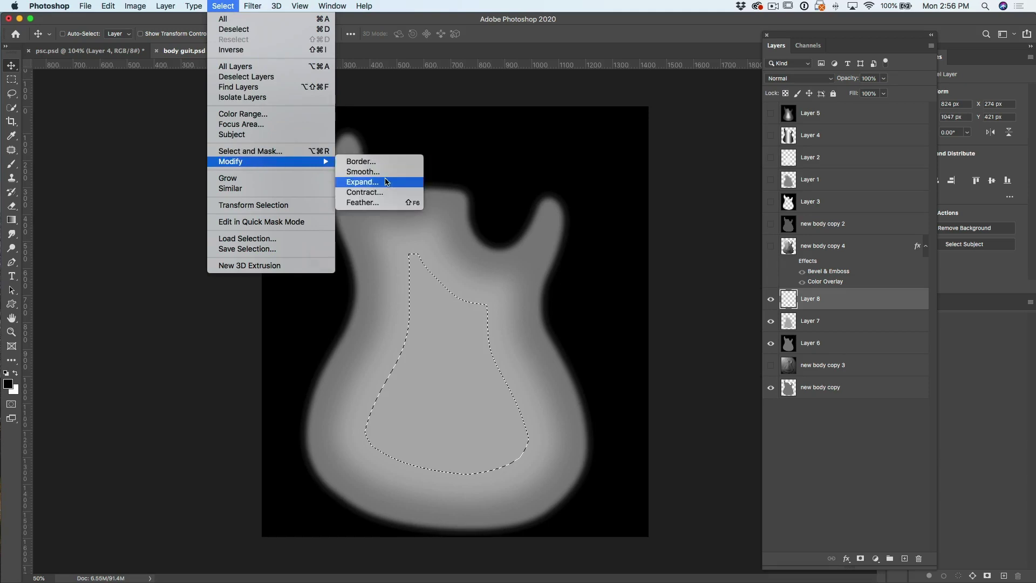
left_click(373, 192)
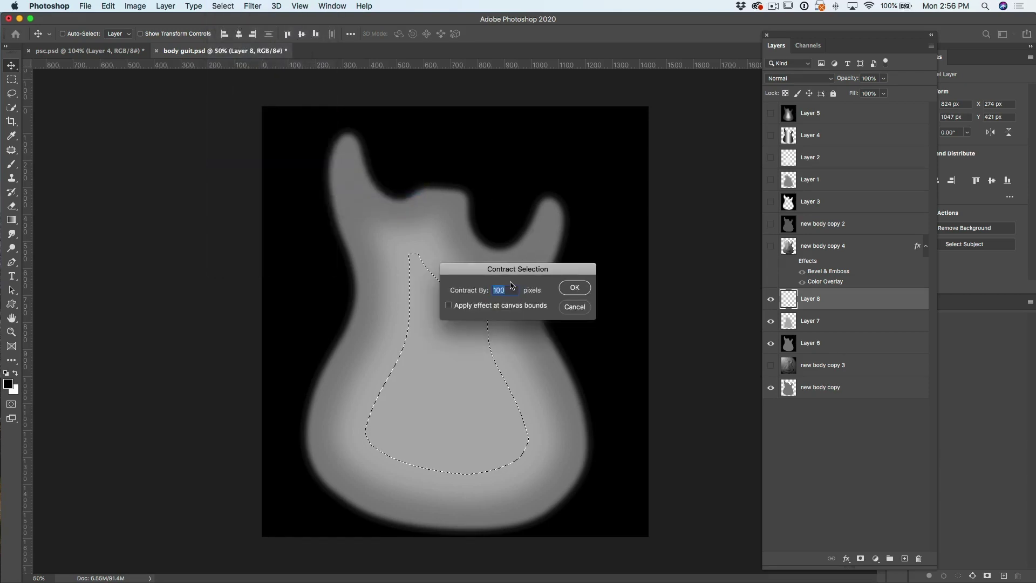
type("60")
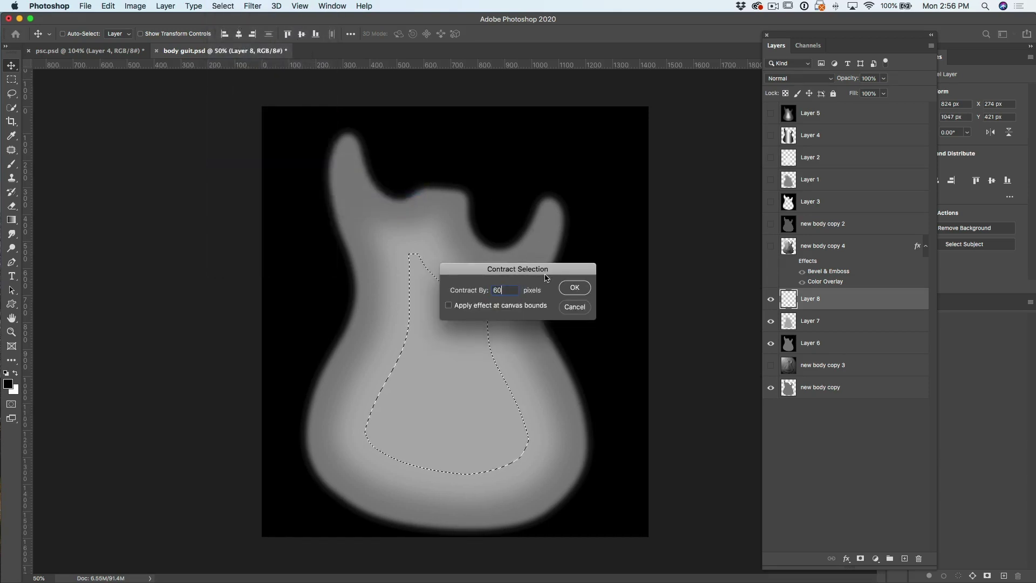
left_click(575, 287)
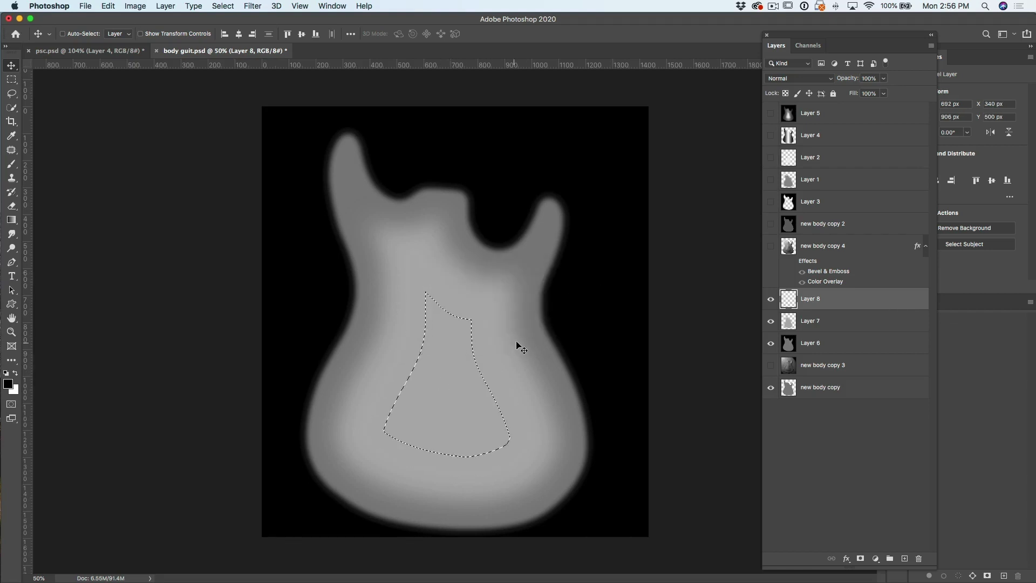
Fill Layer 8's small inner selection with pale grey ded9d9 and deselect
key("shift+F5")
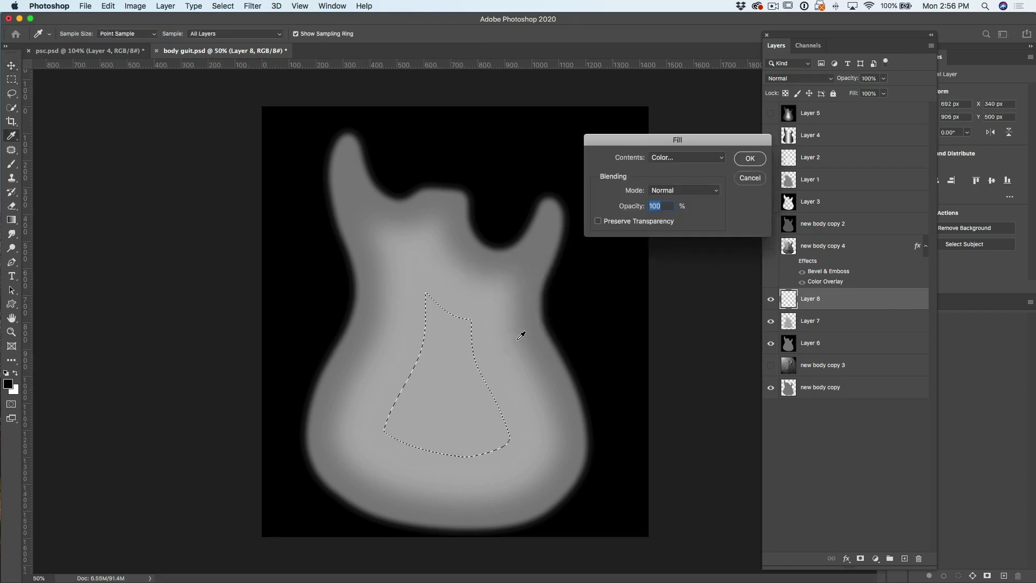
left_click(668, 157)
left_click(668, 157)
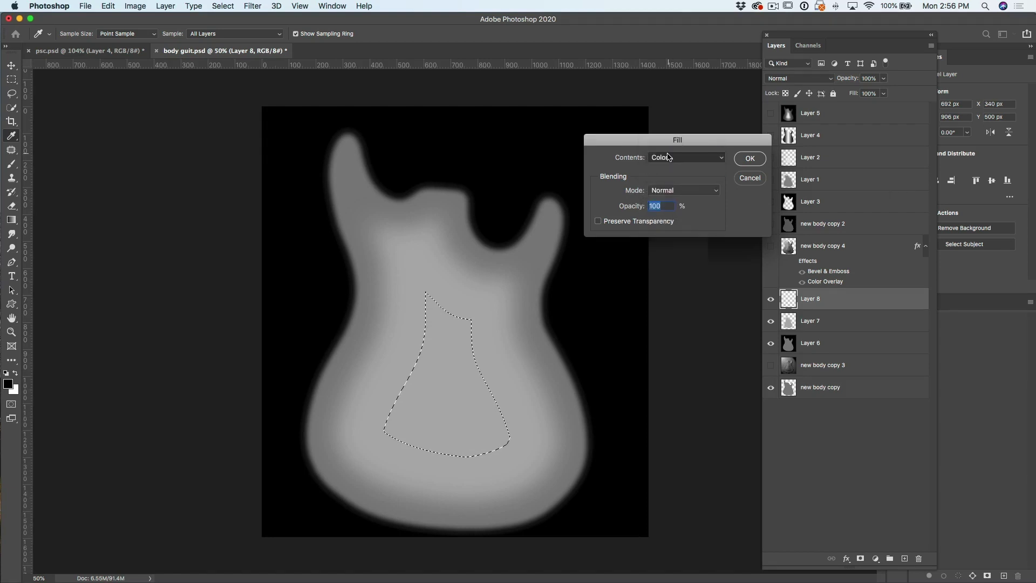
left_click(747, 157)
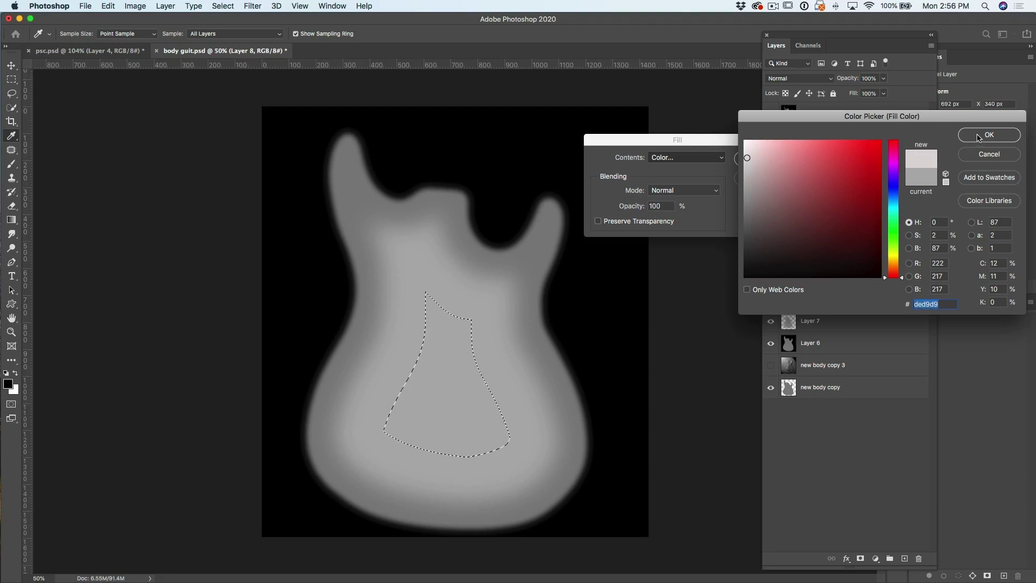
left_click(1006, 135)
left_click(750, 158)
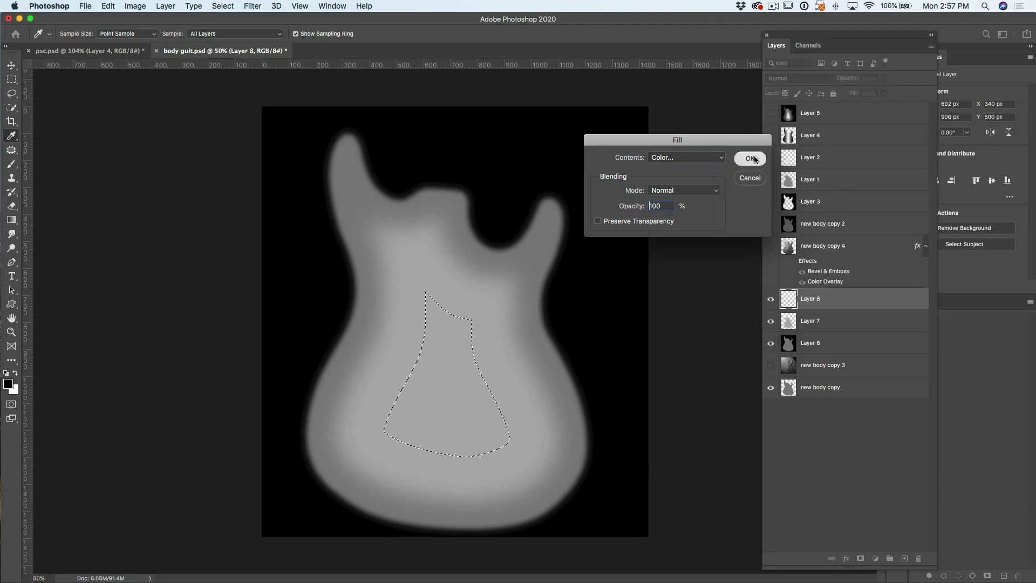
key("v")
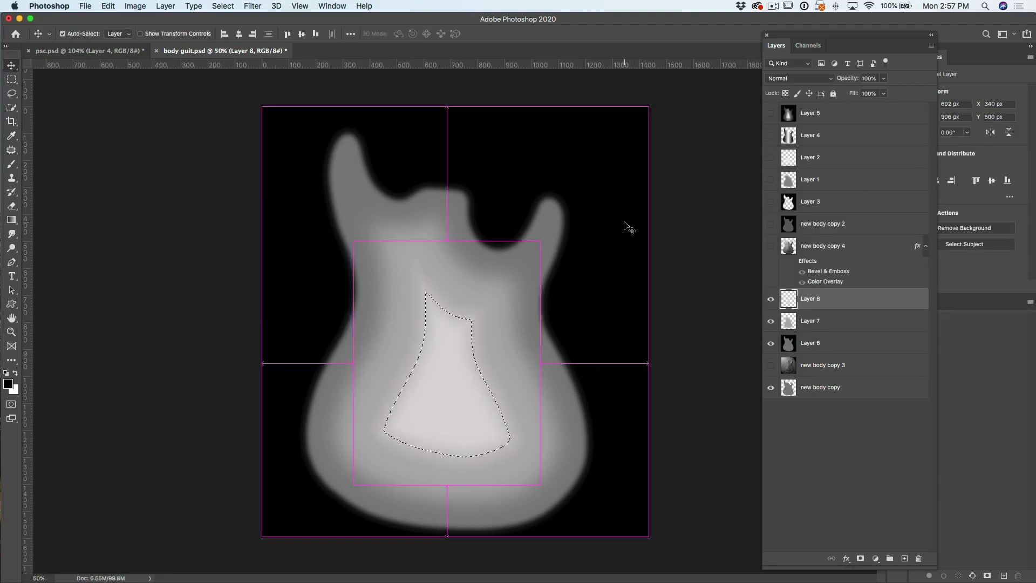
key("super+d")
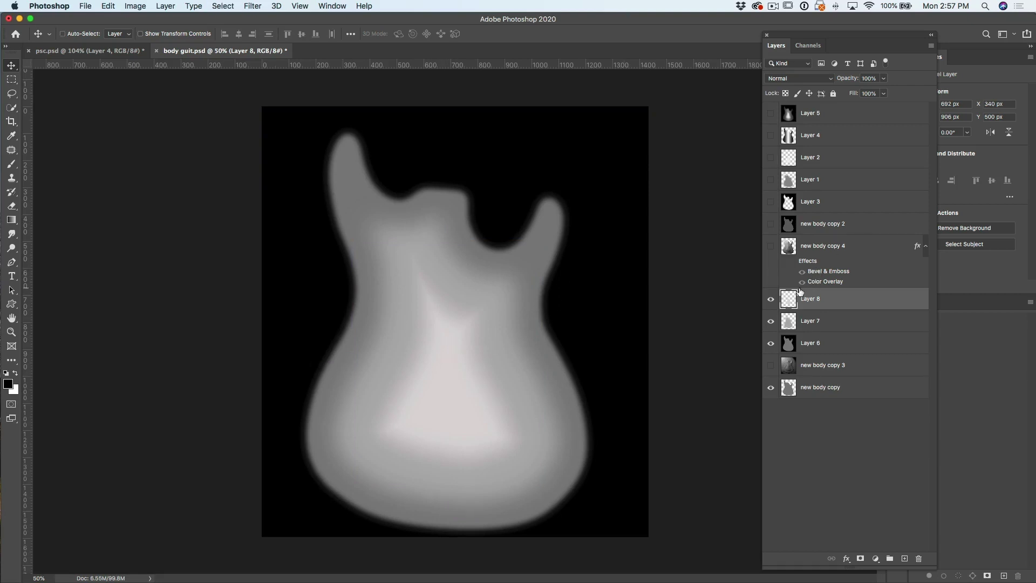
Soften Layer 8's pale inner fill with a Gaussian Blur of about 31.7 pixels
left_click(257, 4)
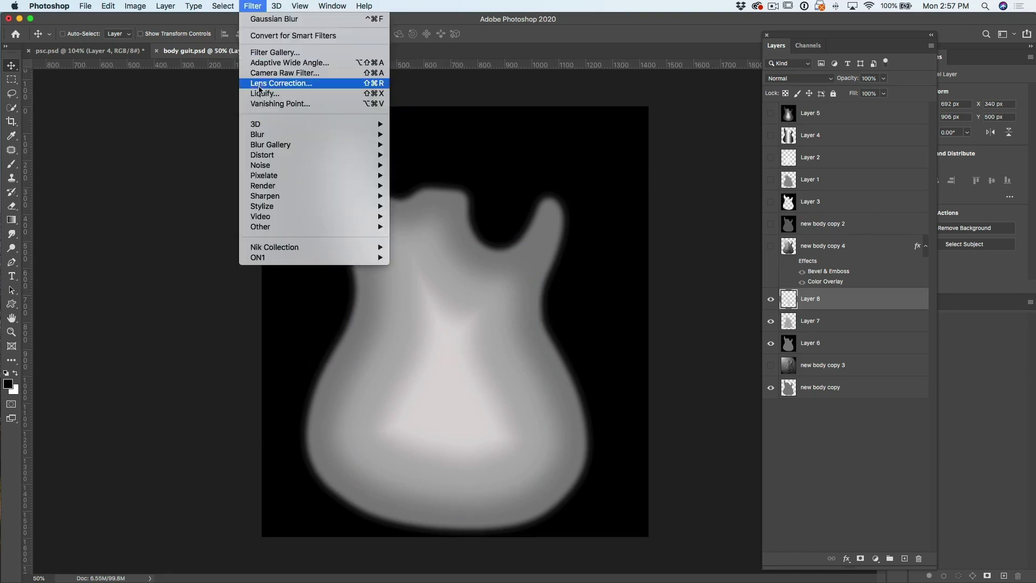
mouse_move(272, 135)
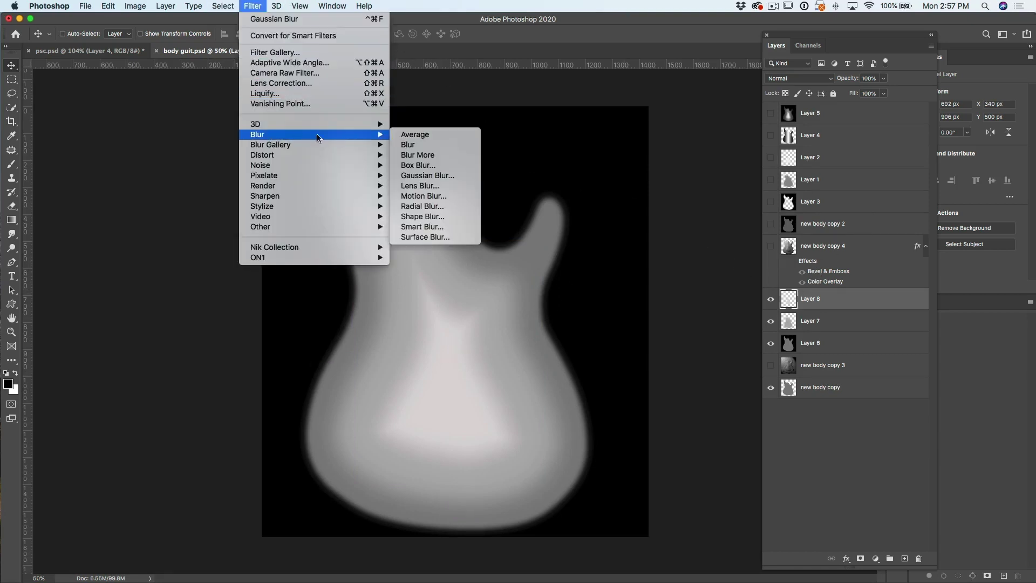
left_click(428, 175)
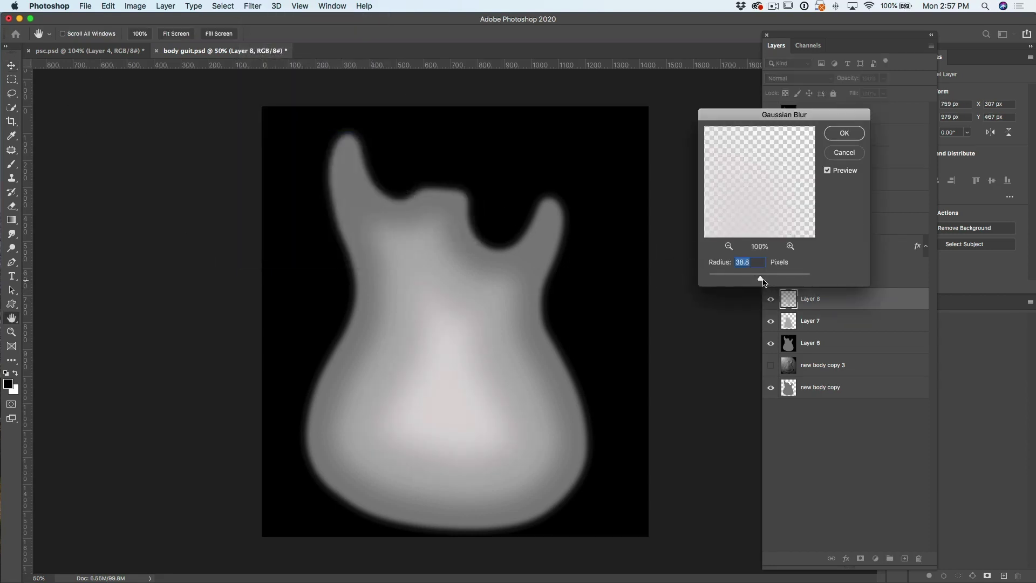
mouse_move(762, 281)
left_mouse_down()
mouse_move(726, 279)
mouse_move(758, 278)
left_mouse_up()
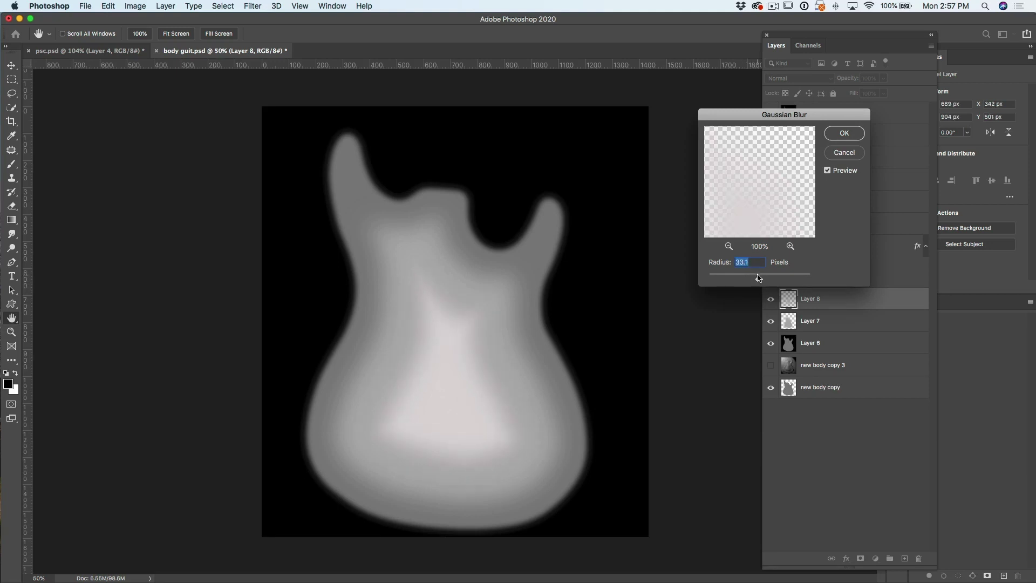
left_click(861, 136)
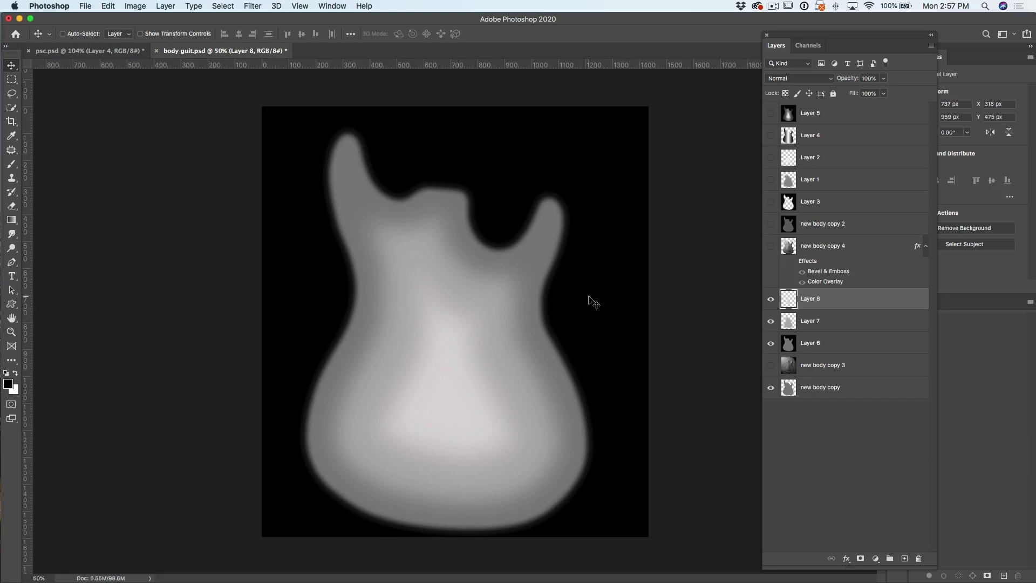
Make Layer 4 visible and, after comparing Normal and other modes, blend it in Multiply at 61% opacity
left_click(798, 135)
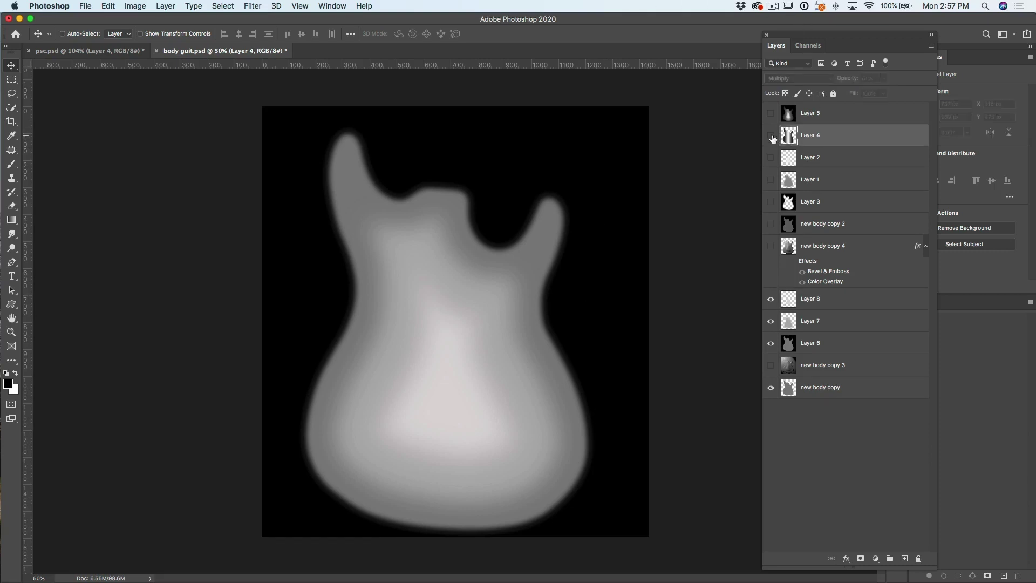
left_click(771, 136)
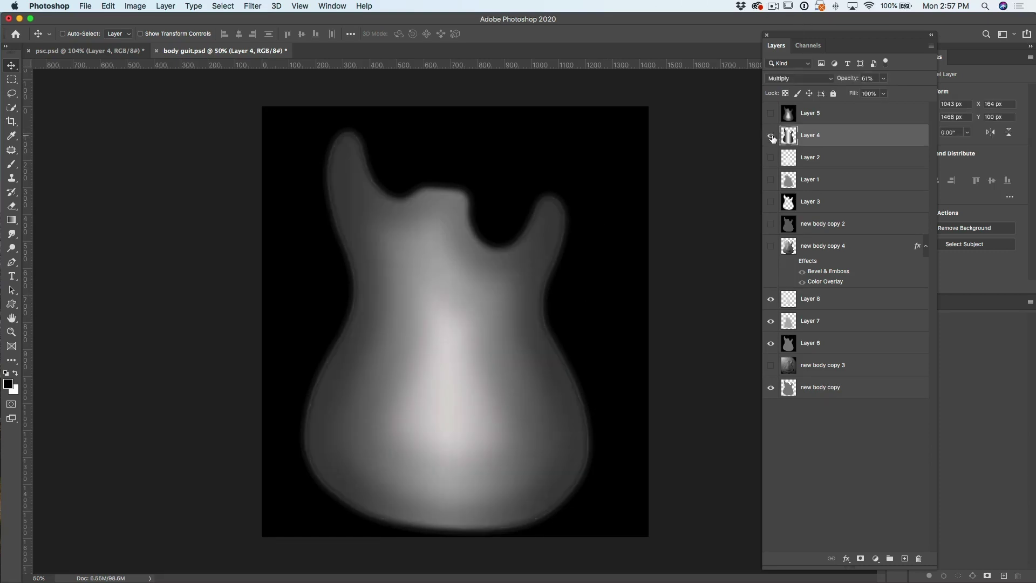
left_click(800, 85)
left_click(812, 44)
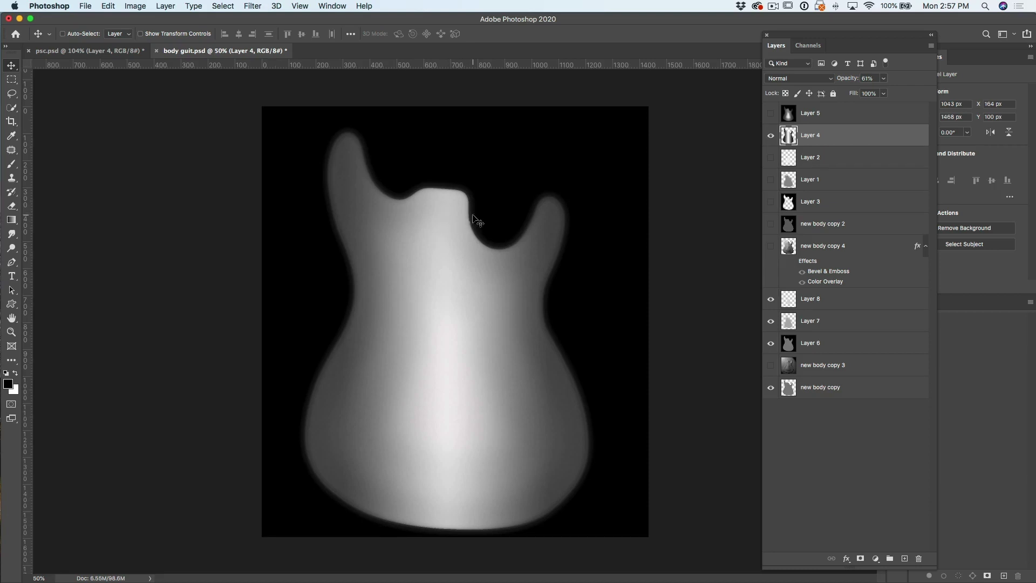
left_click(798, 78)
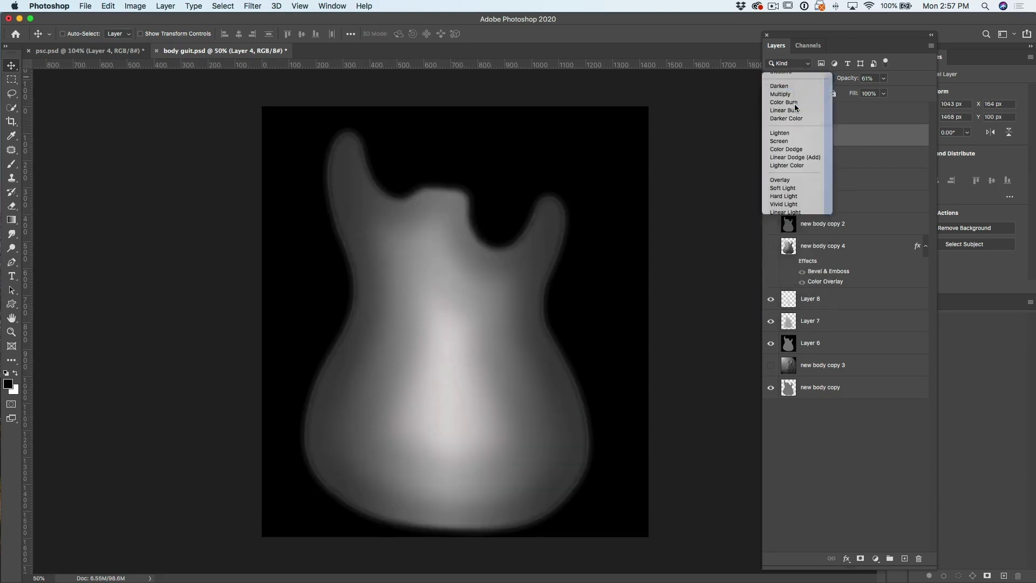
left_click(781, 93)
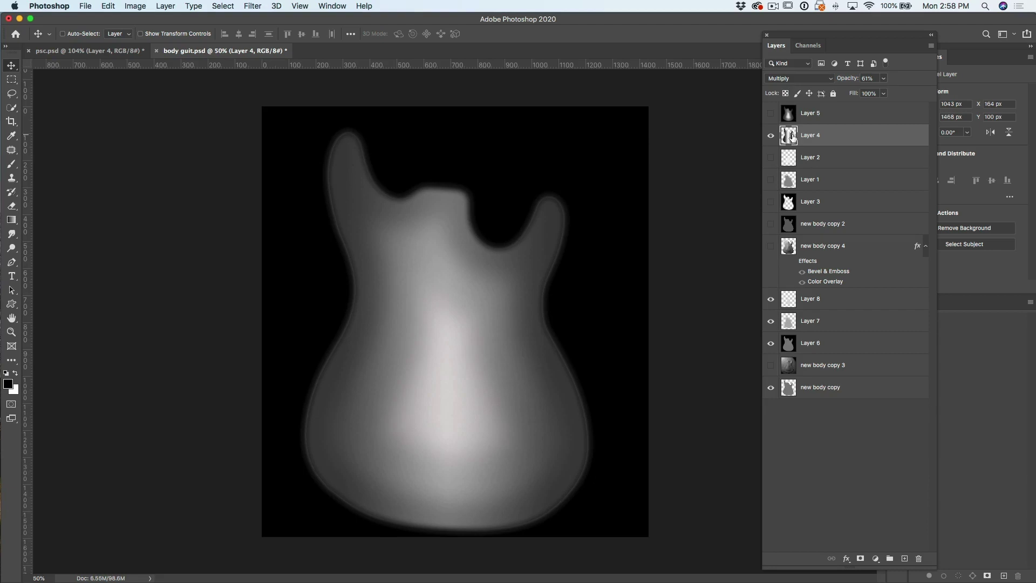
left_click(263, 8)
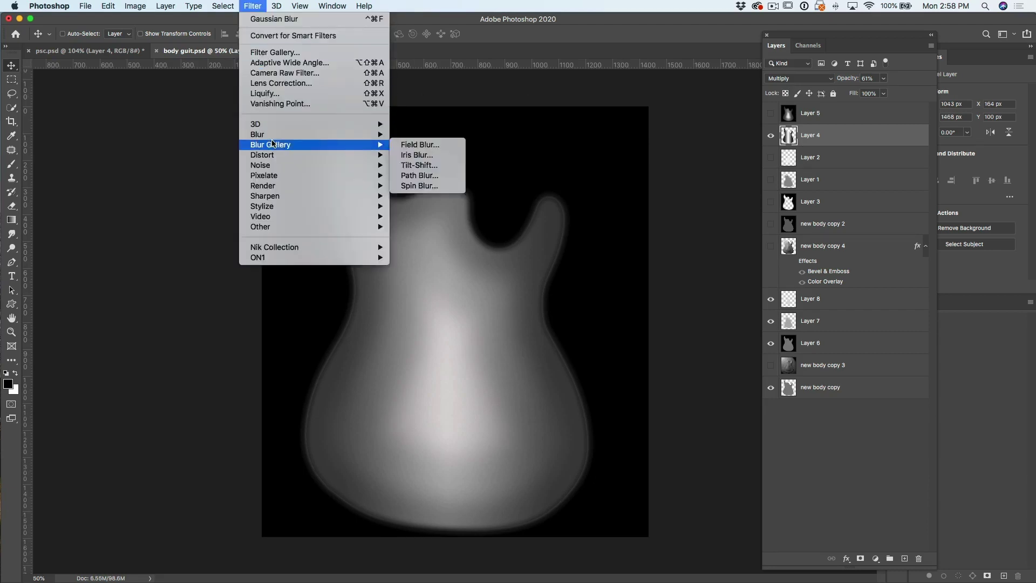
Apply a Gaussian Blur to Layer 4, settling the radius at about 9.9 pixels
mouse_move(323, 134)
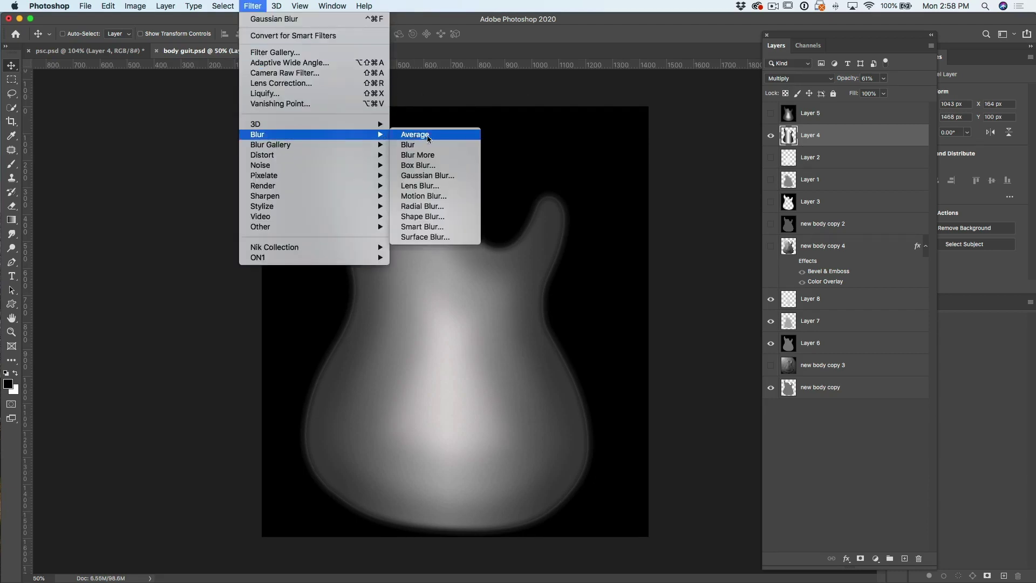
left_click(446, 177)
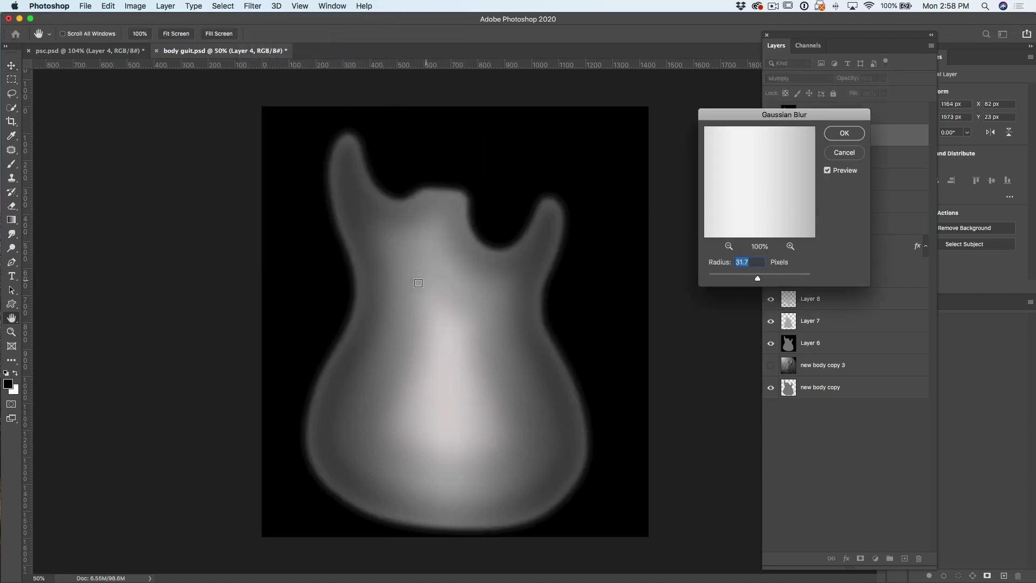
left_click_drag(758, 279, 731, 282)
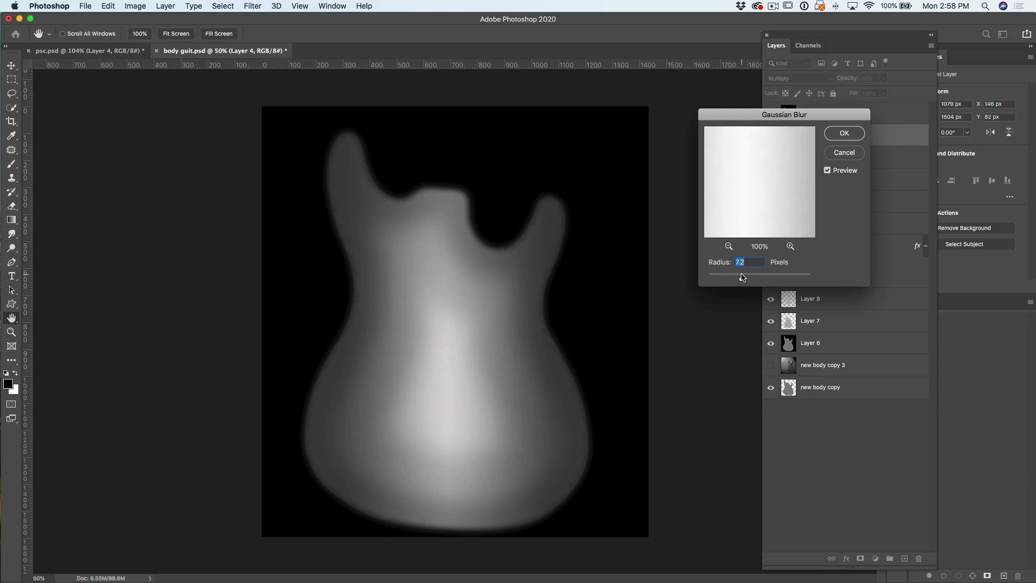
left_click_drag(742, 277, 775, 270)
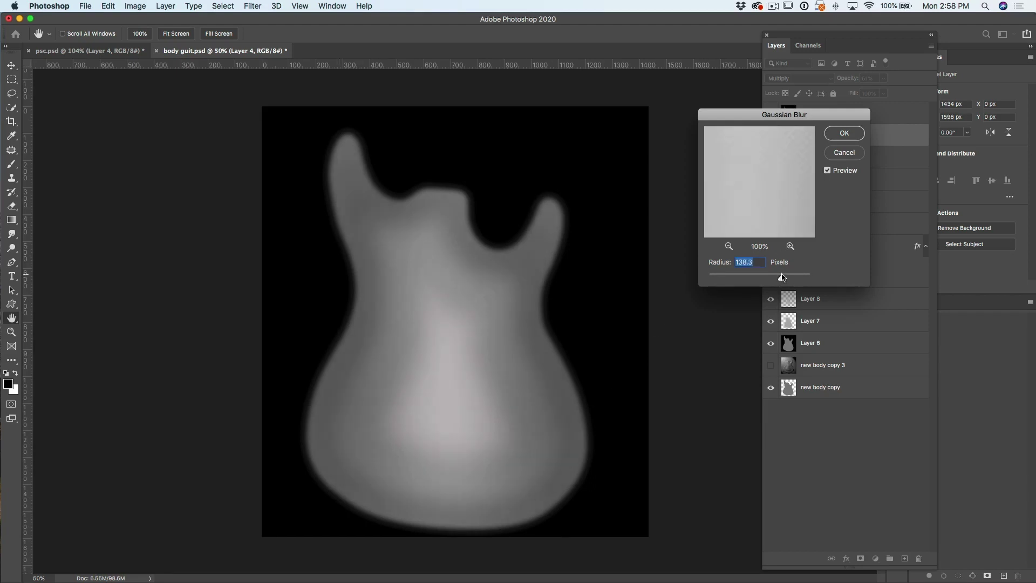
left_click_drag(777, 277, 774, 279)
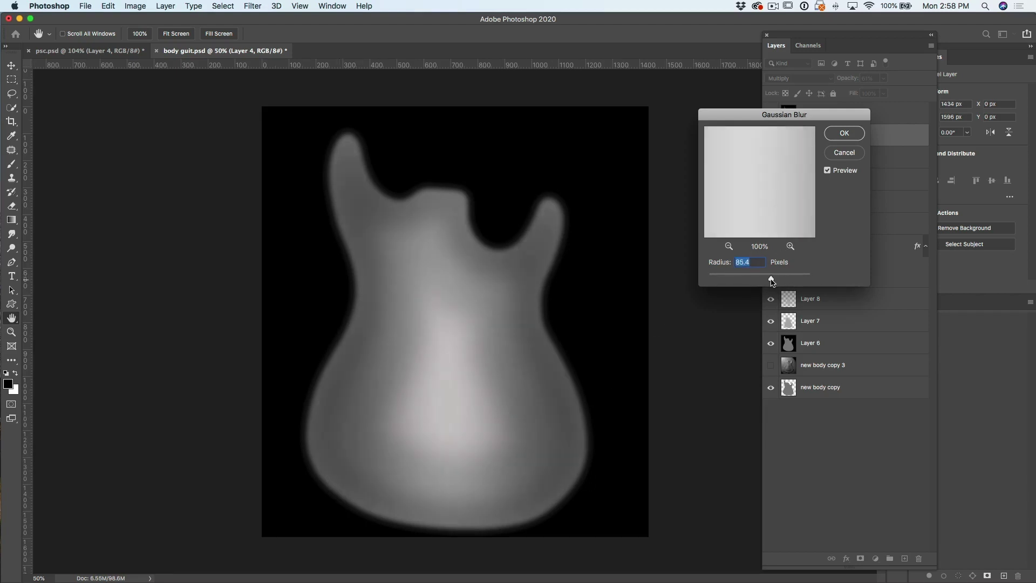
left_click_drag(764, 285, 749, 283)
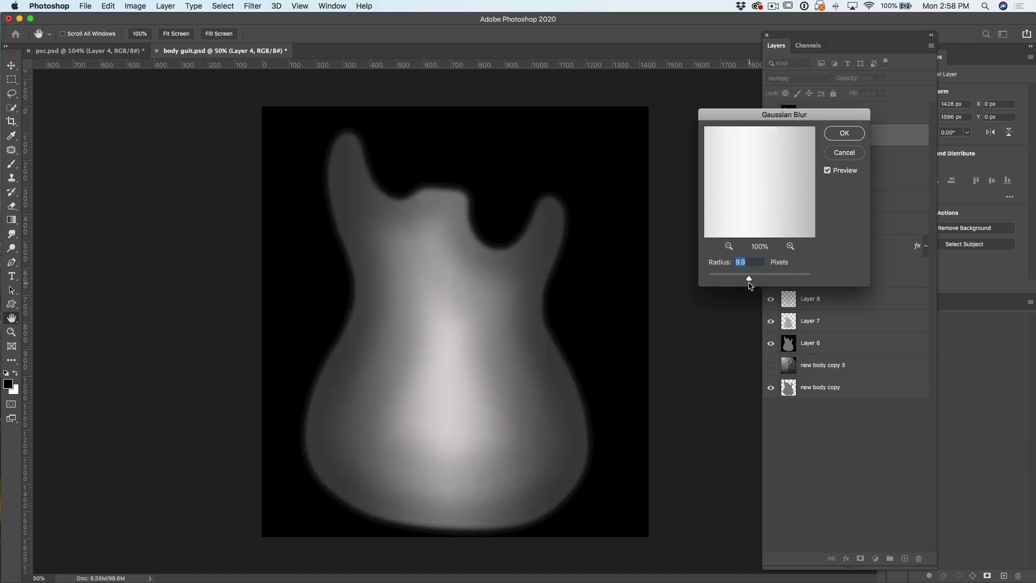
left_click(844, 133)
left_click(884, 114)
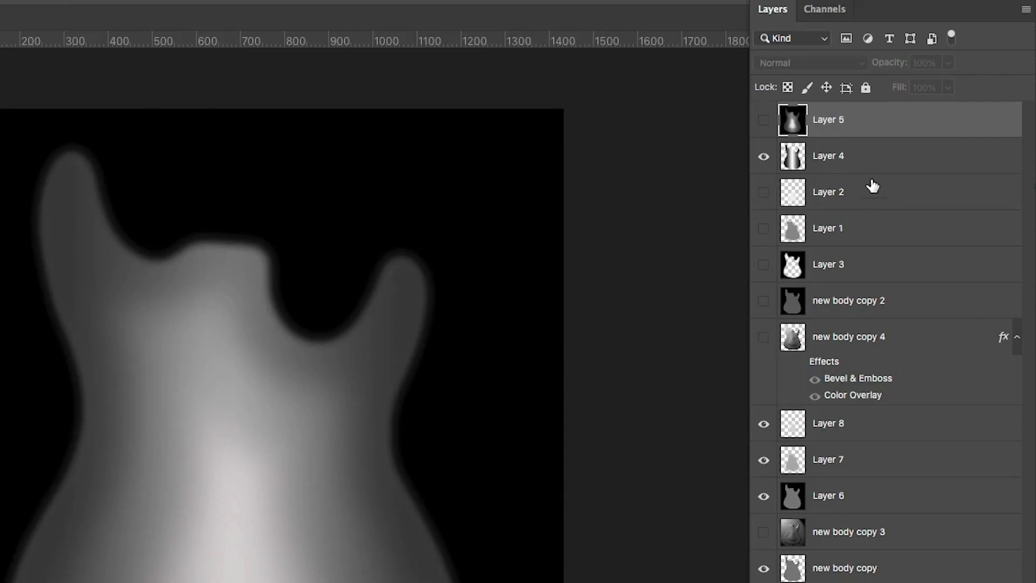
Select Layer 4 through new body copy and stamp the visible layers into Layer 9
left_click(843, 138)
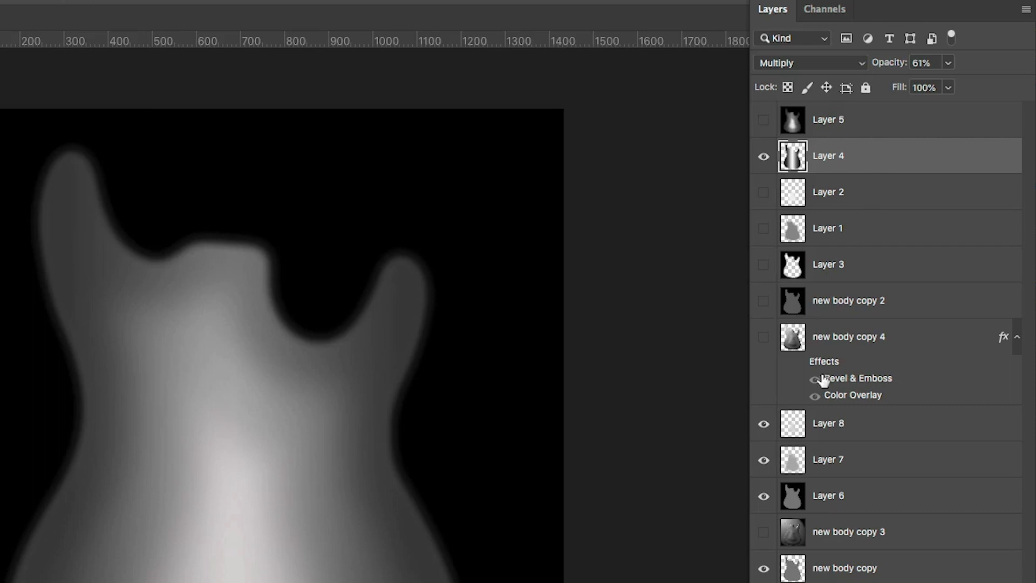
left_click(851, 574, "shift")
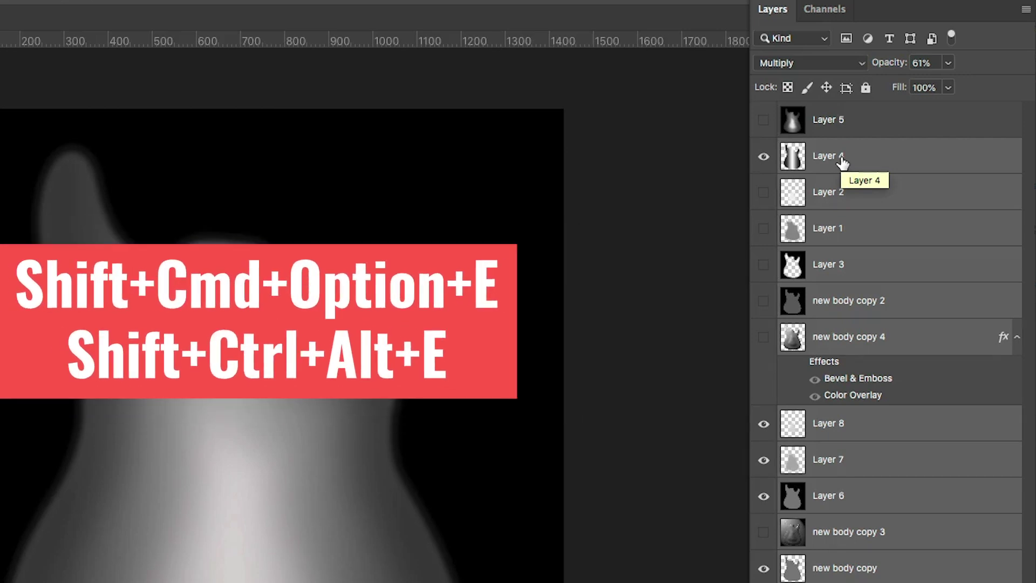
key("ctrl+shift+alt+e")
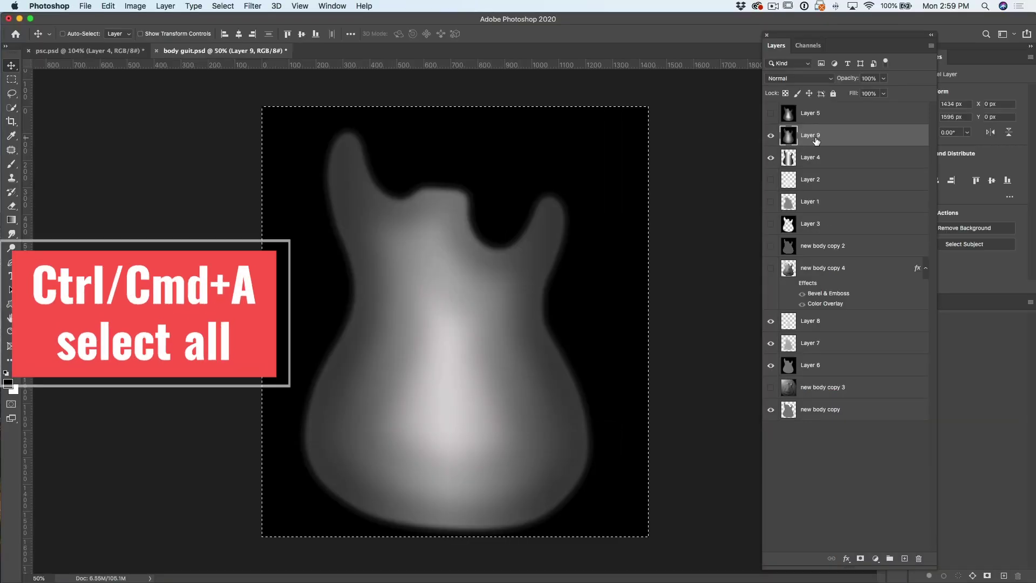
Select and copy the whole merged canvas of Layer 9
key("ctrl+a")
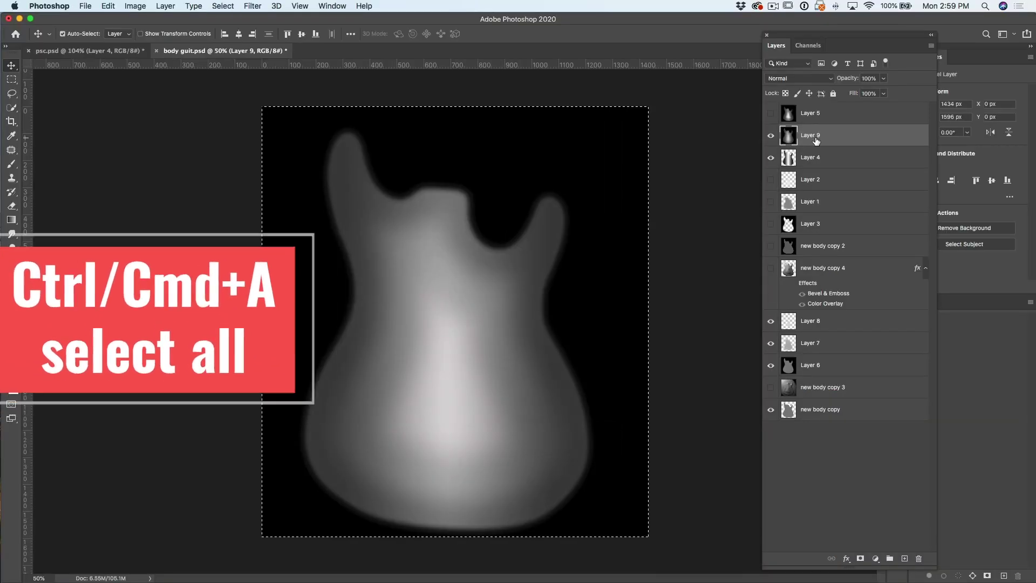
key("ctrl+c")
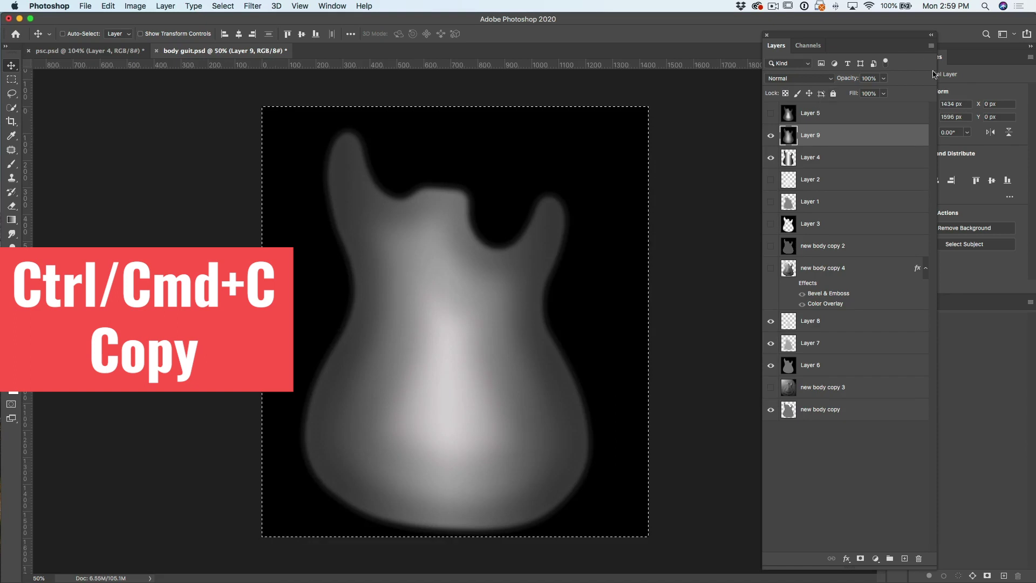
left_click_drag(863, 39, 800, 51)
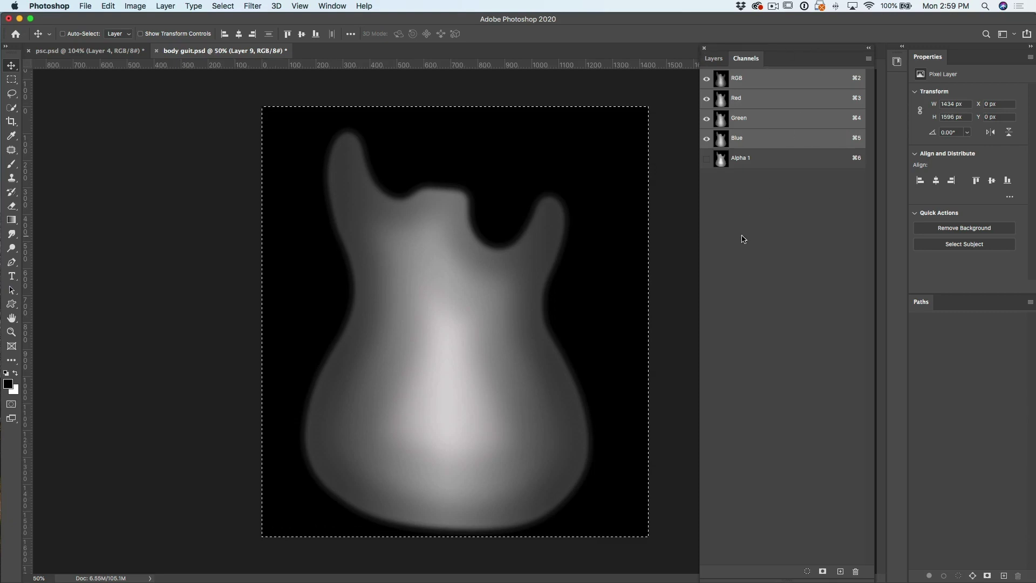
Paste the copied height map into a new Alpha 2 channel, deselect, and return to RGB
left_click(840, 571)
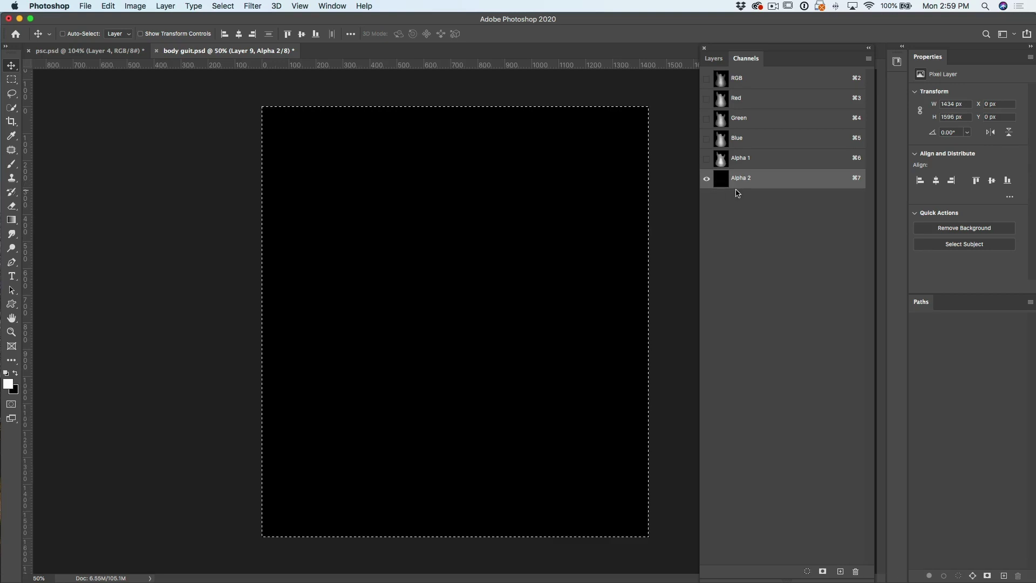
key("super+v")
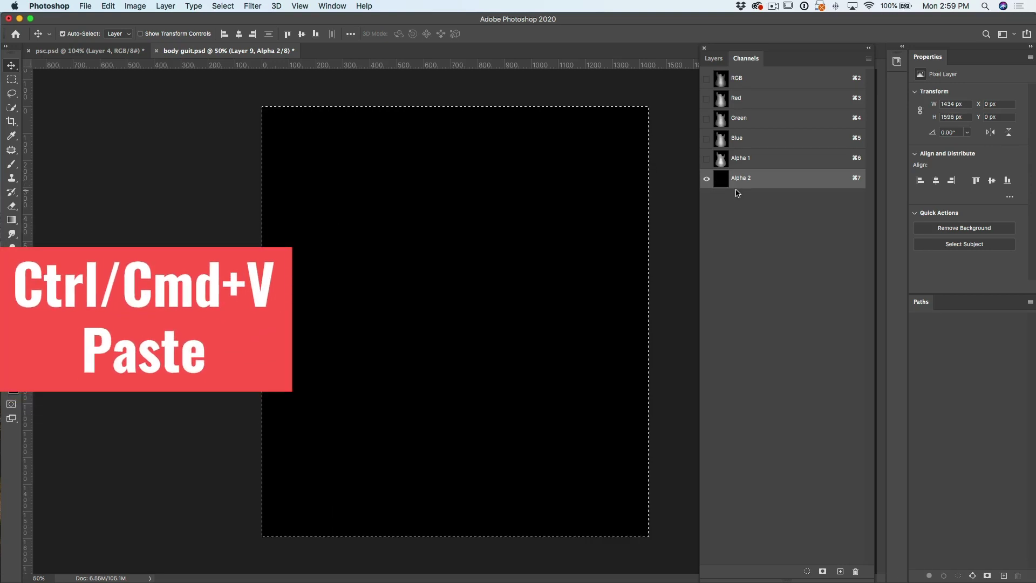
key("super+v")
key("super+d")
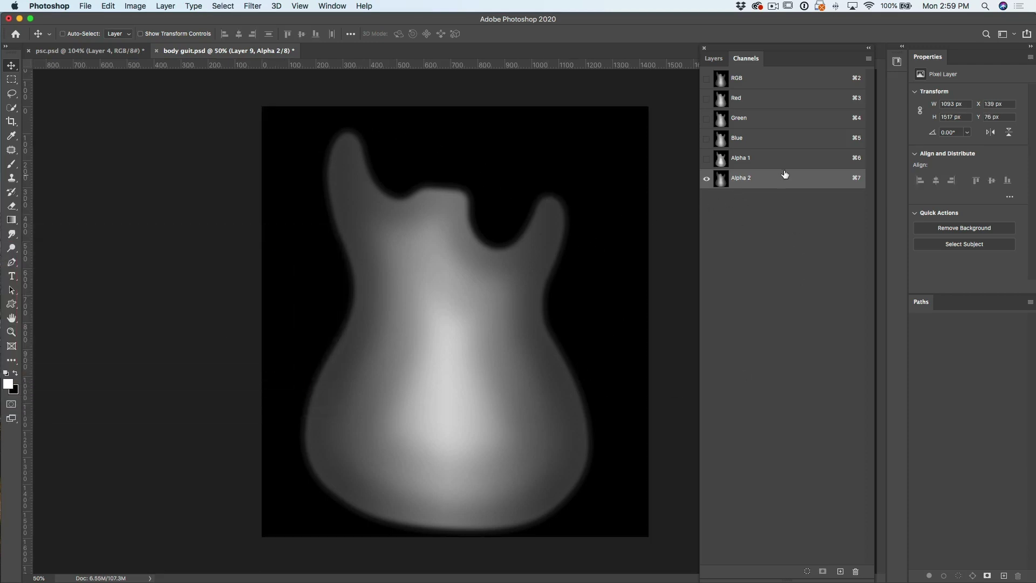
left_click(762, 82)
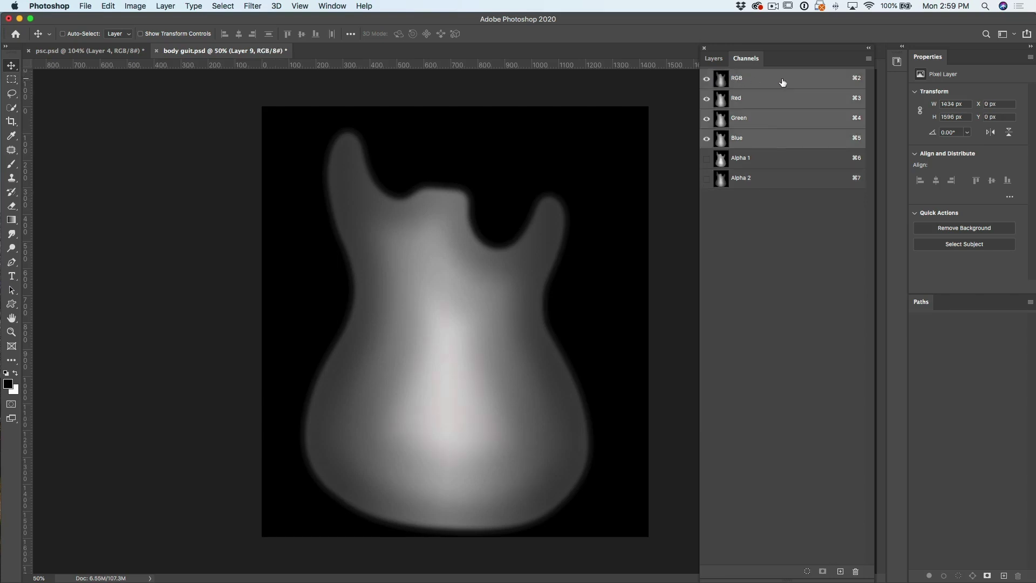
Create Layer 10 above Layer 9 and fill it with 50% Gray
left_click(713, 58)
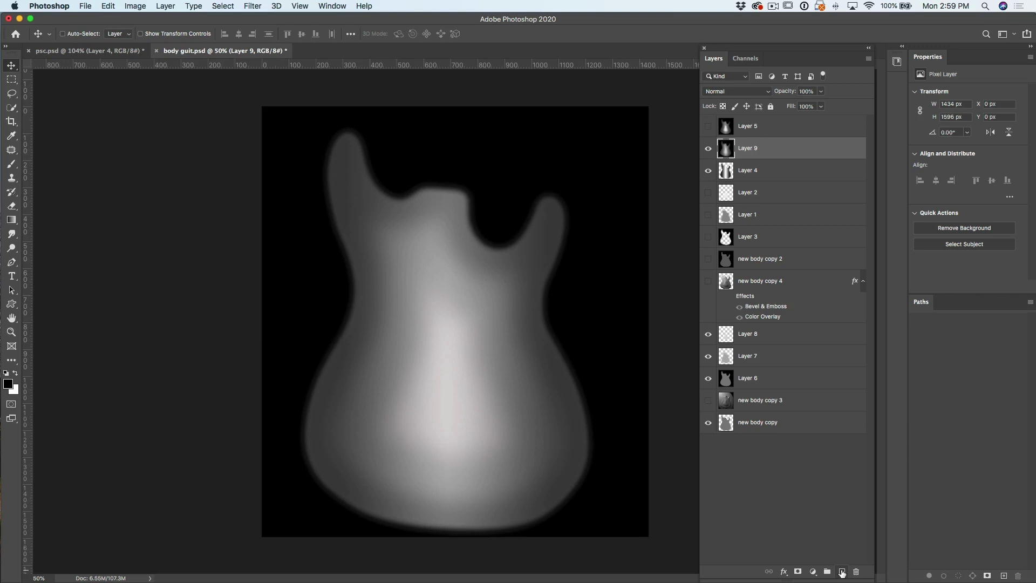
left_click(841, 572)
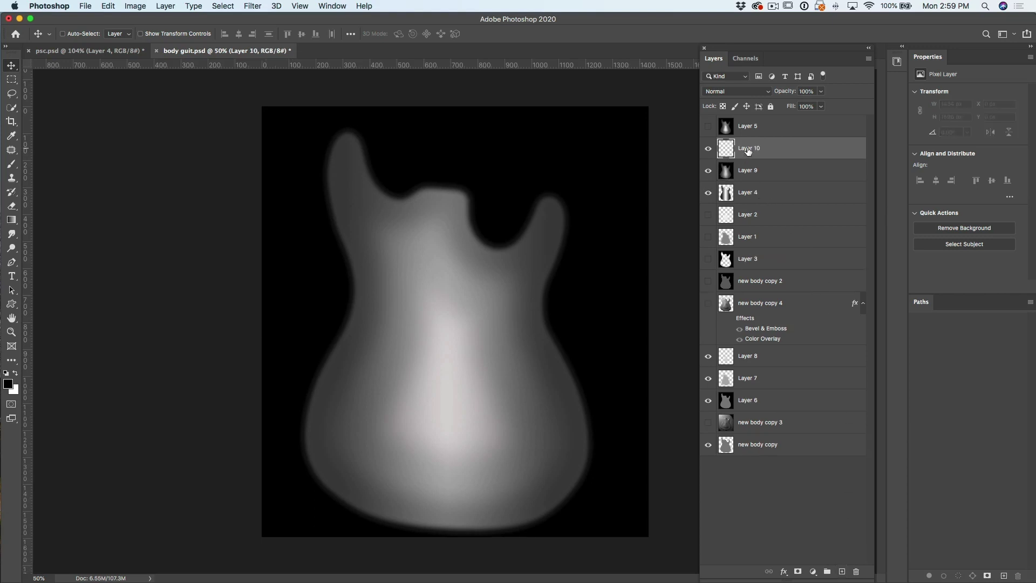
key("shift+BackSpace")
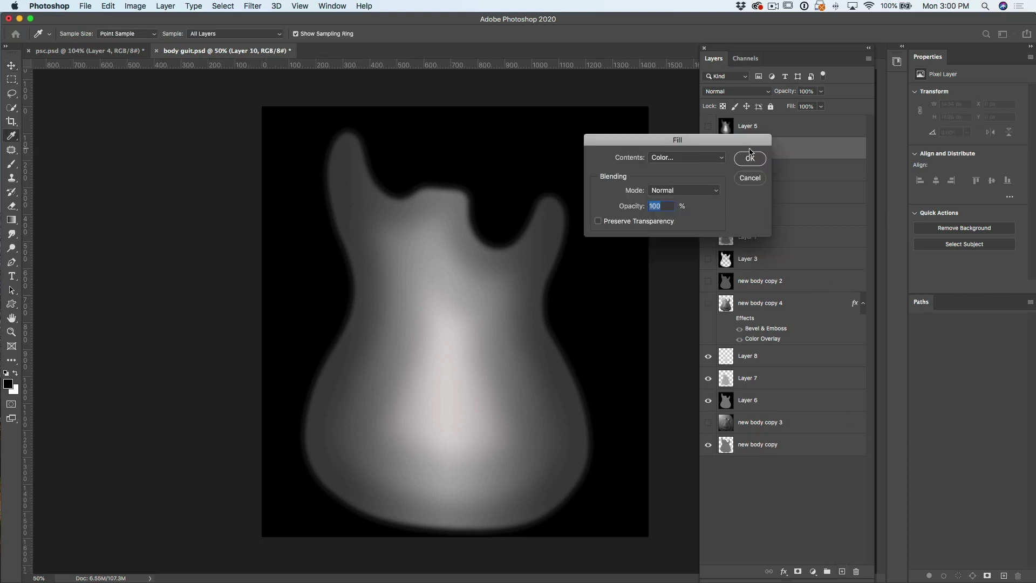
left_click_drag(733, 141, 832, 226)
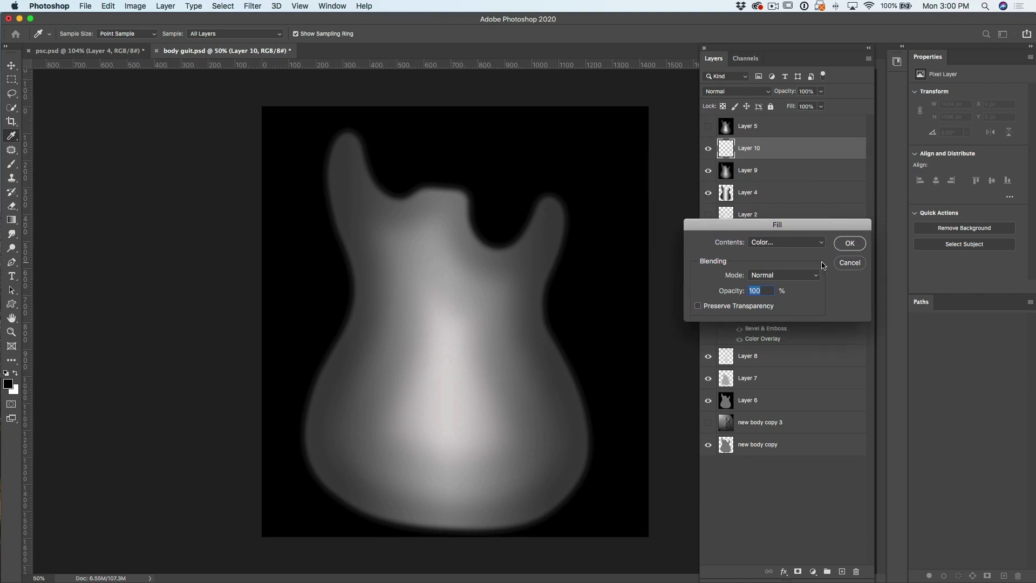
left_click(784, 251)
left_click(772, 300)
left_click(849, 243)
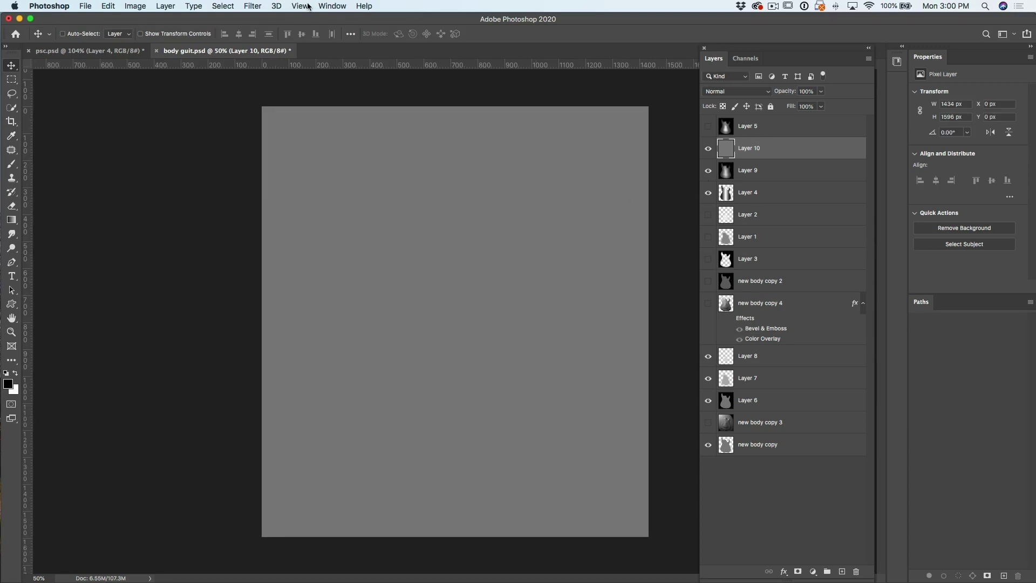
Open Lighting Effects on the gray layer and set its Texture to Alpha 2
left_click(252, 5)
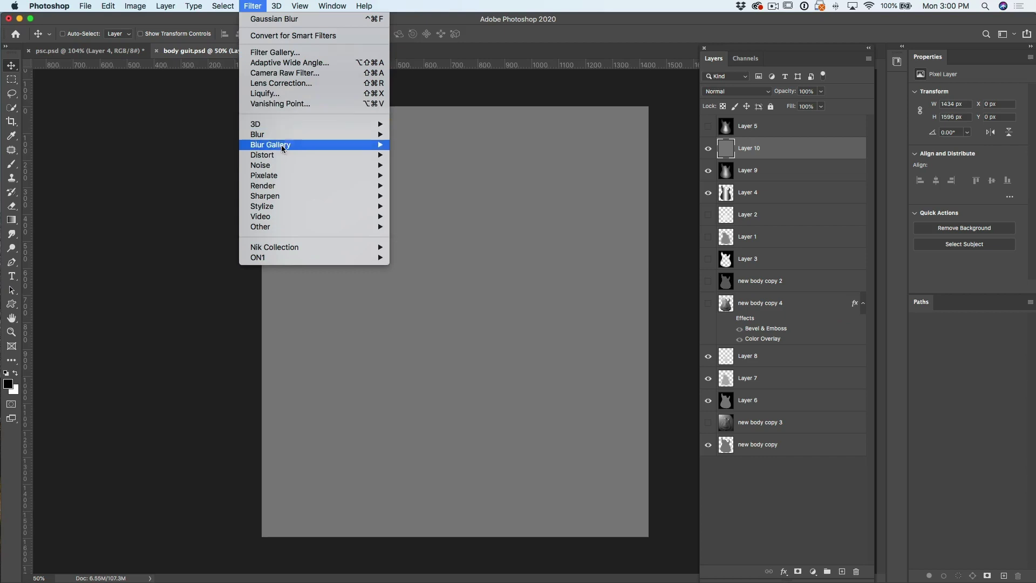
mouse_move(356, 189)
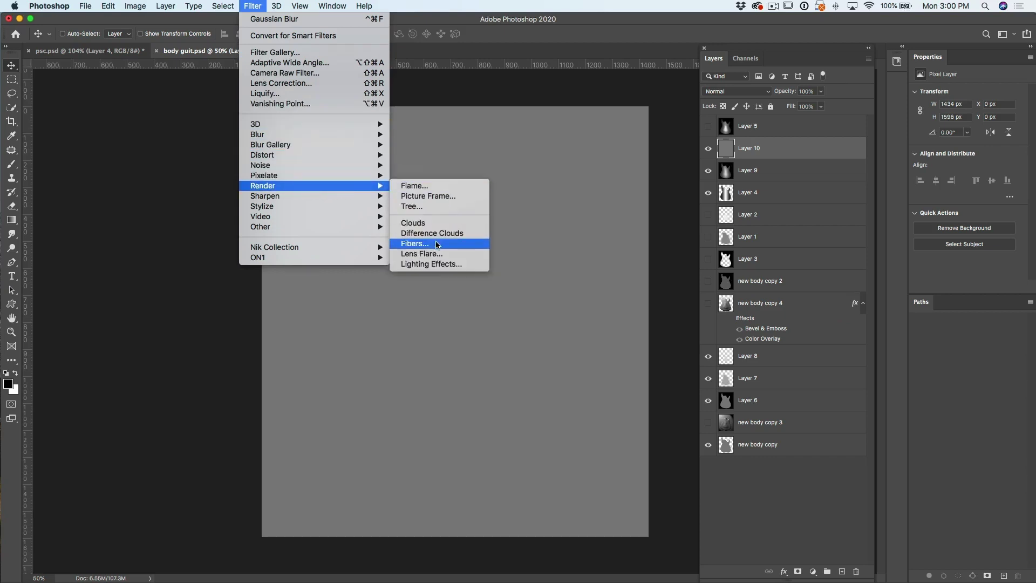
left_click(438, 263)
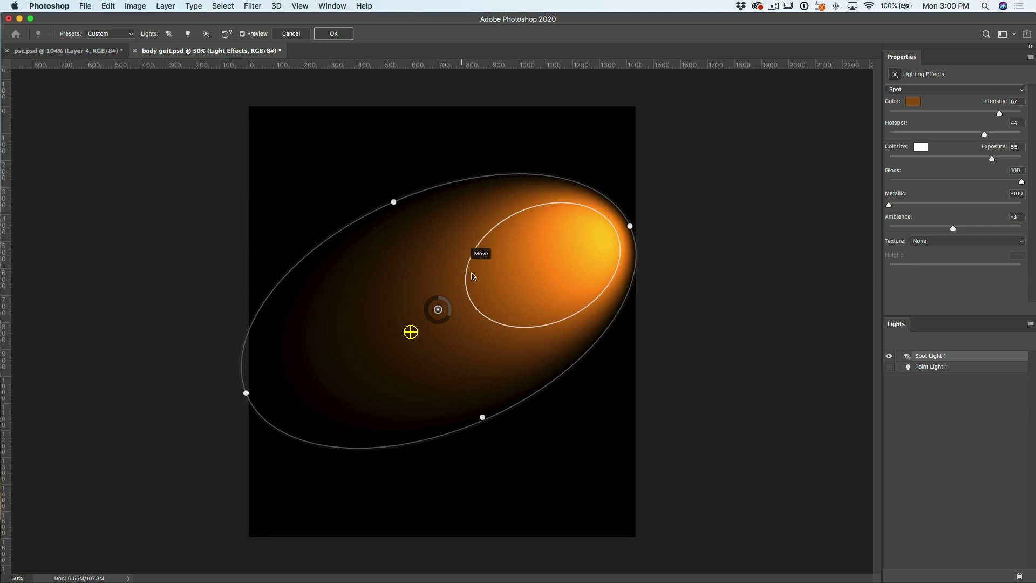
left_click(924, 241)
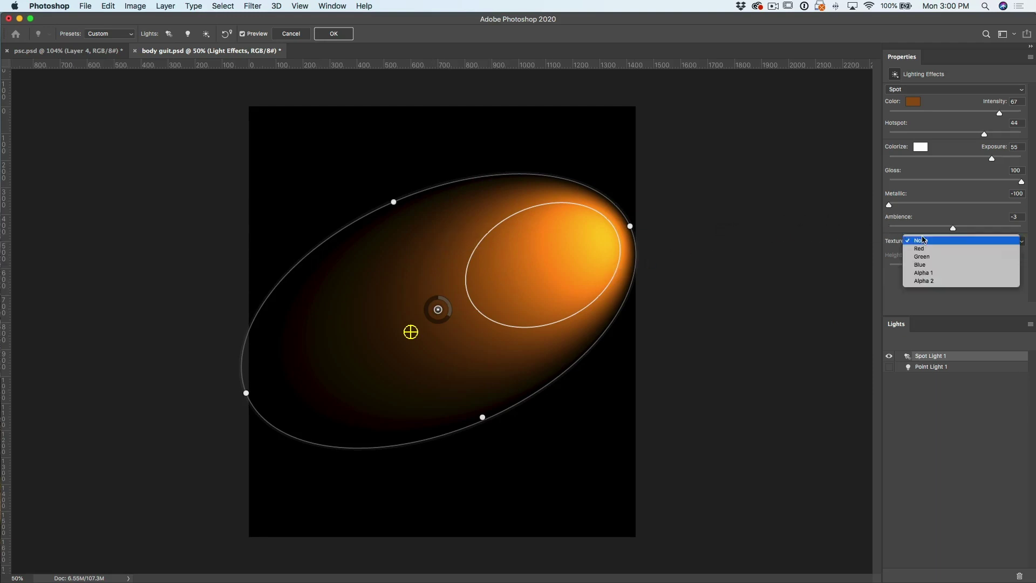
left_click(922, 280)
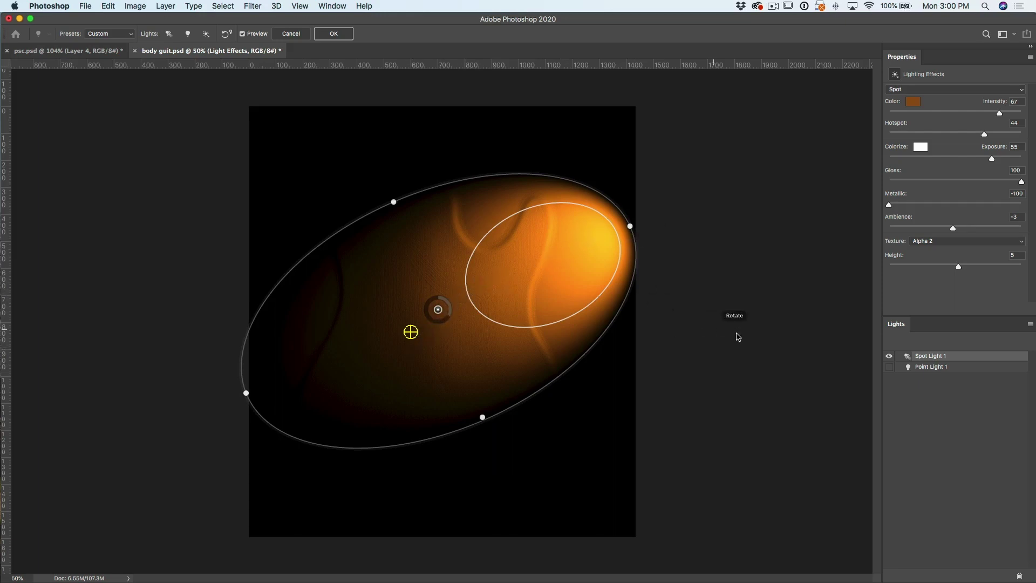
Preview Point Light 1, then hide both spot and point lights and select Spot Light 1
left_click(889, 367)
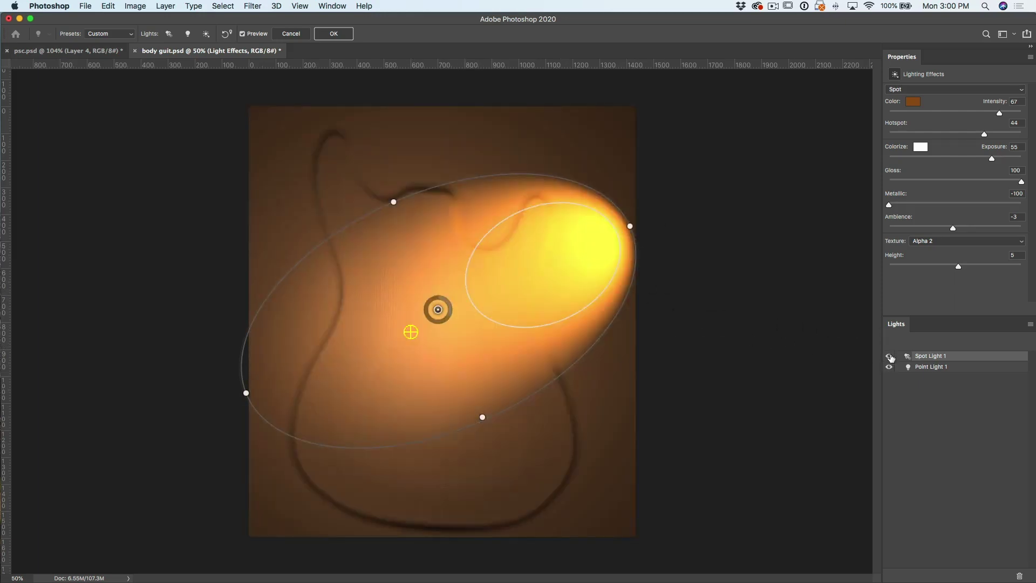
left_click(889, 356)
left_click(889, 367)
left_click(921, 367)
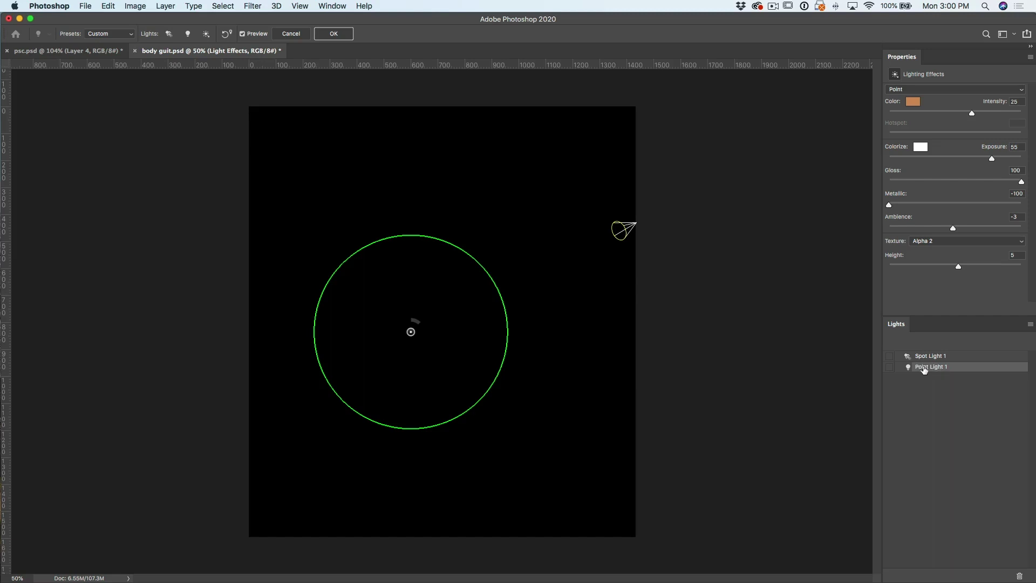
left_click(889, 367)
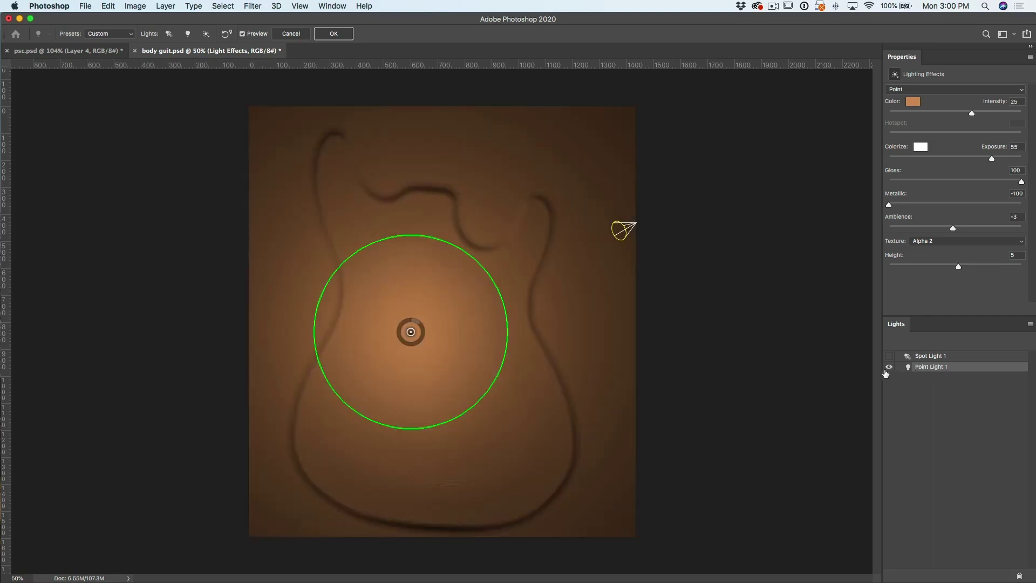
left_click(889, 367)
left_click(923, 356)
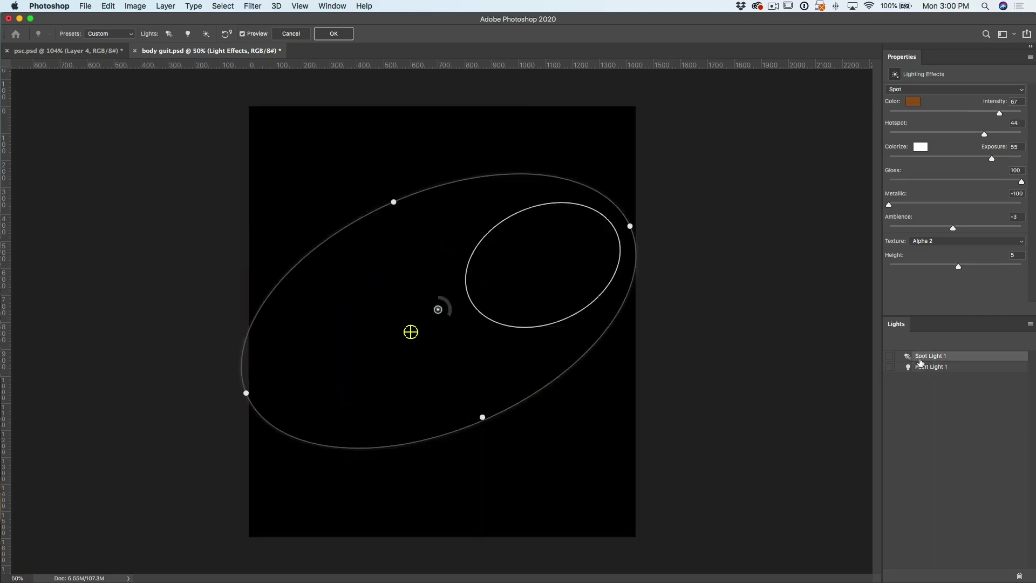
Add an infinite light, hide guides, set texture height around 39, and apply Lighting Effects
left_click(207, 35)
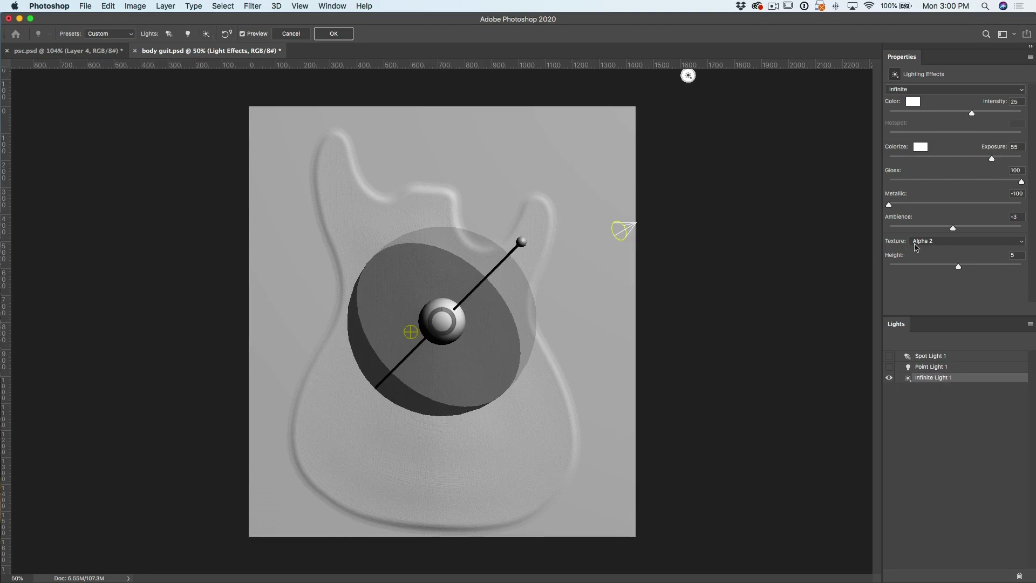
left_click_drag(958, 268, 969, 267)
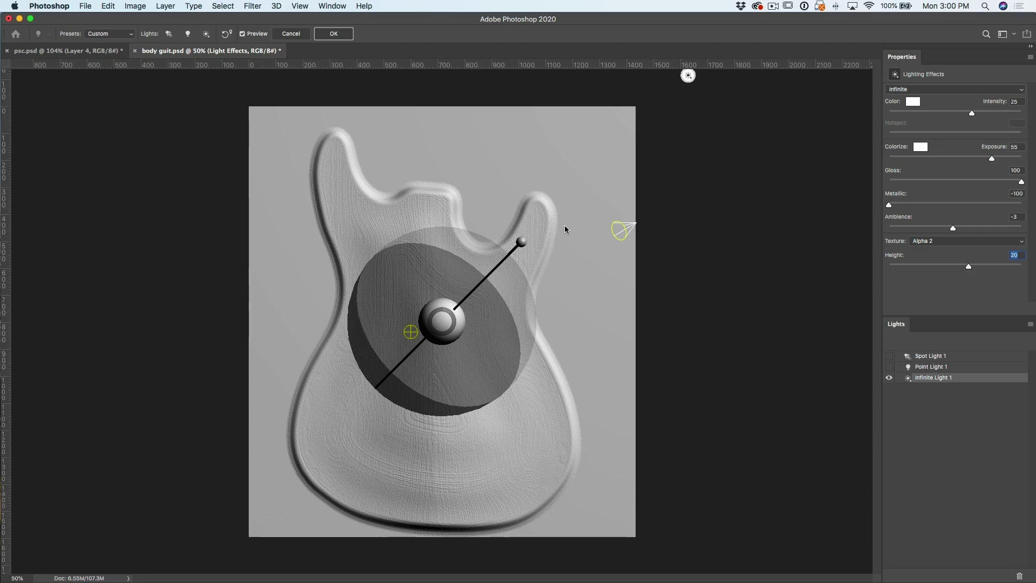
key("super+h")
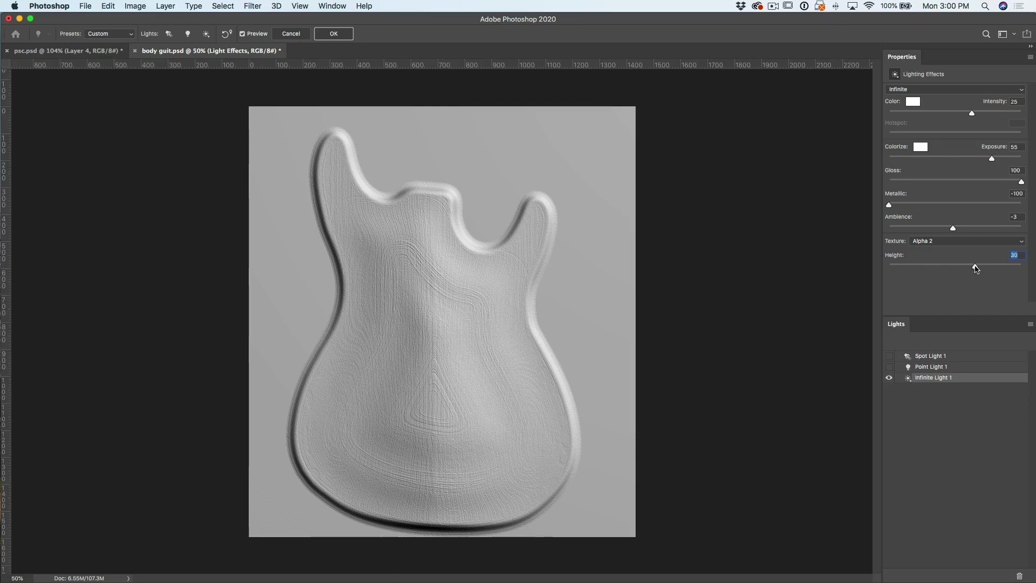
left_click_drag(987, 268, 1006, 265)
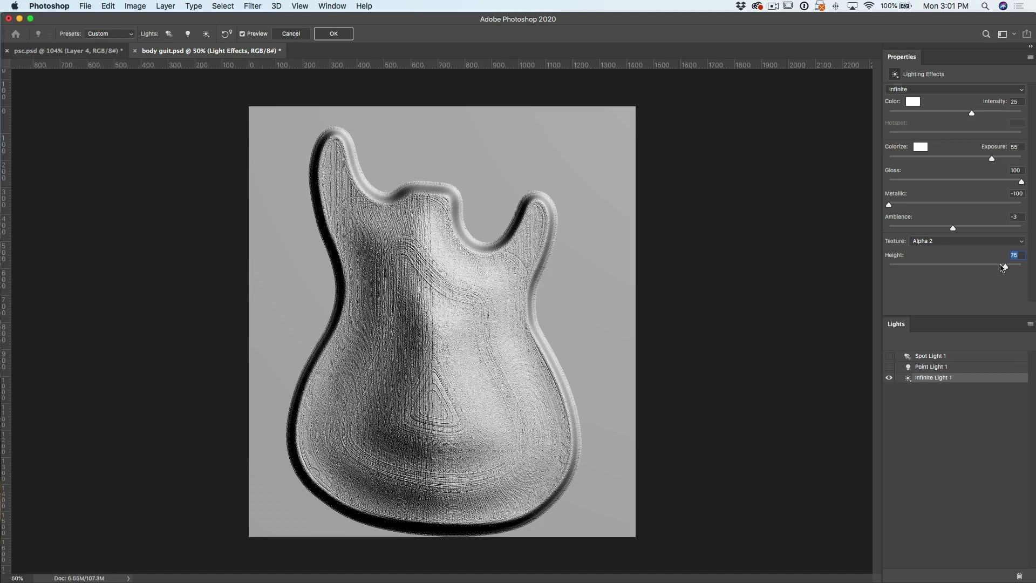
left_click_drag(1003, 268, 979, 262)
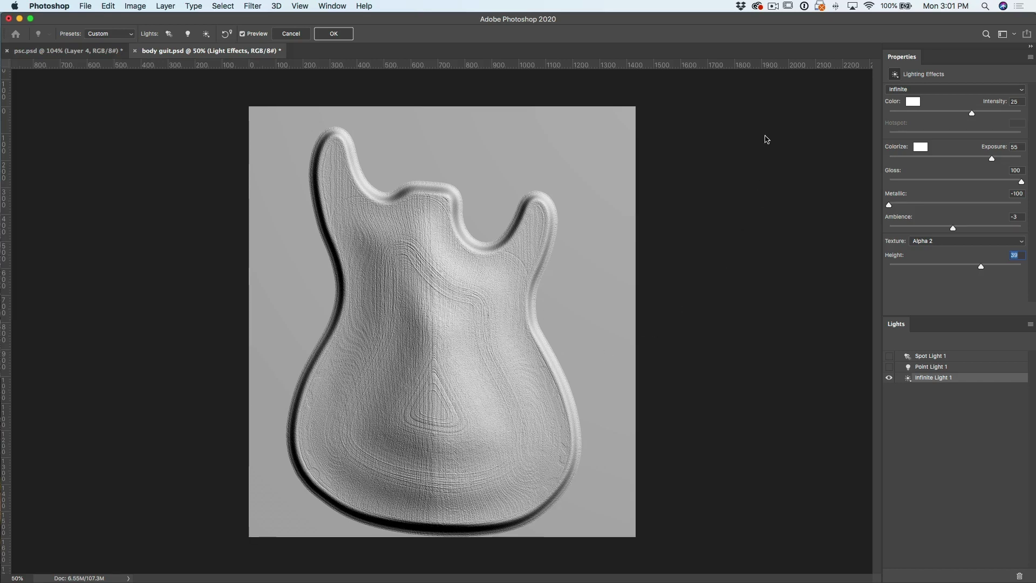
left_click(334, 34)
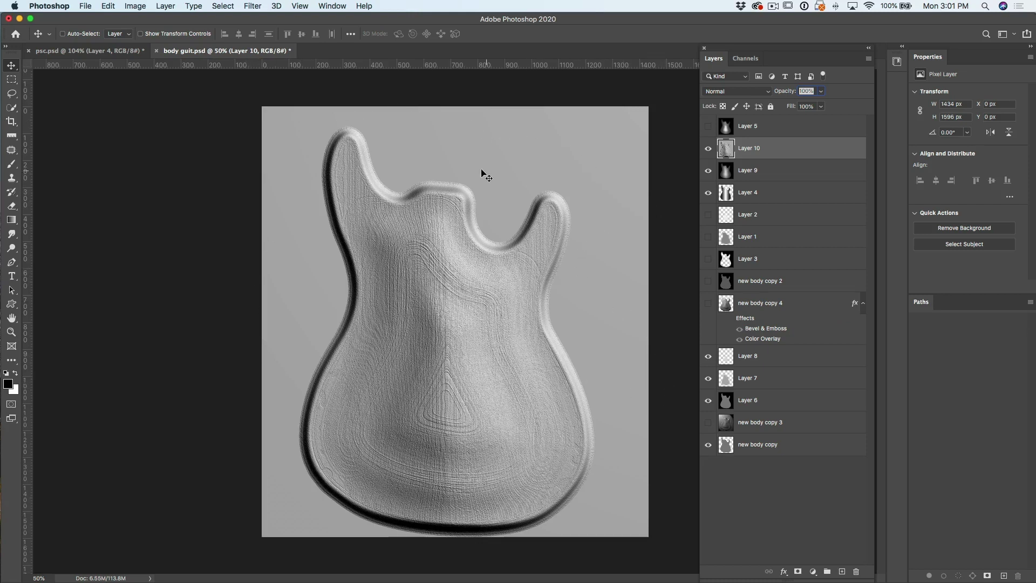
Load the guitar body selection, hide the other layers, and add a body-shaped mask to Layer 10
left_click(727, 445, "ctrl")
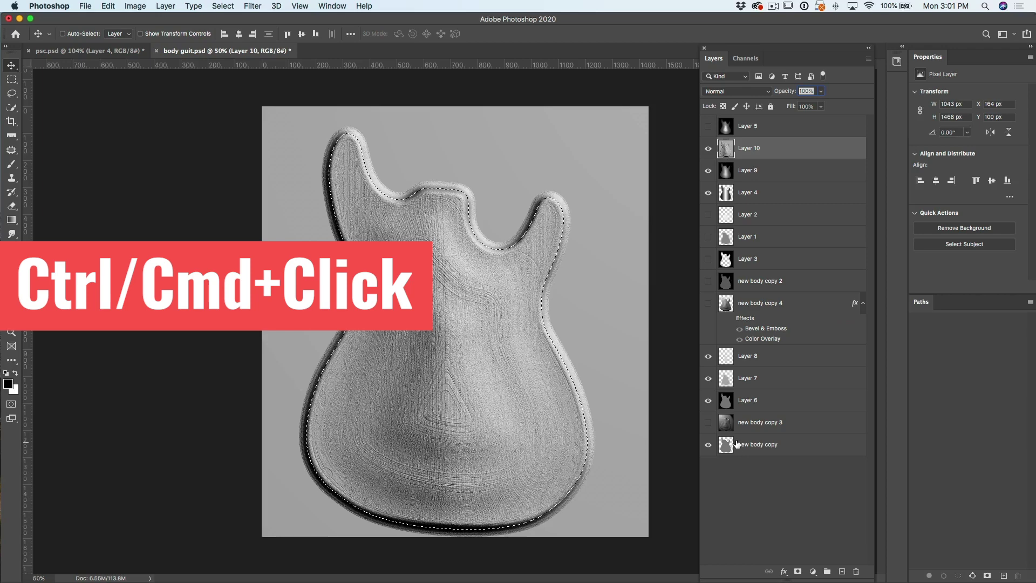
left_click(708, 193)
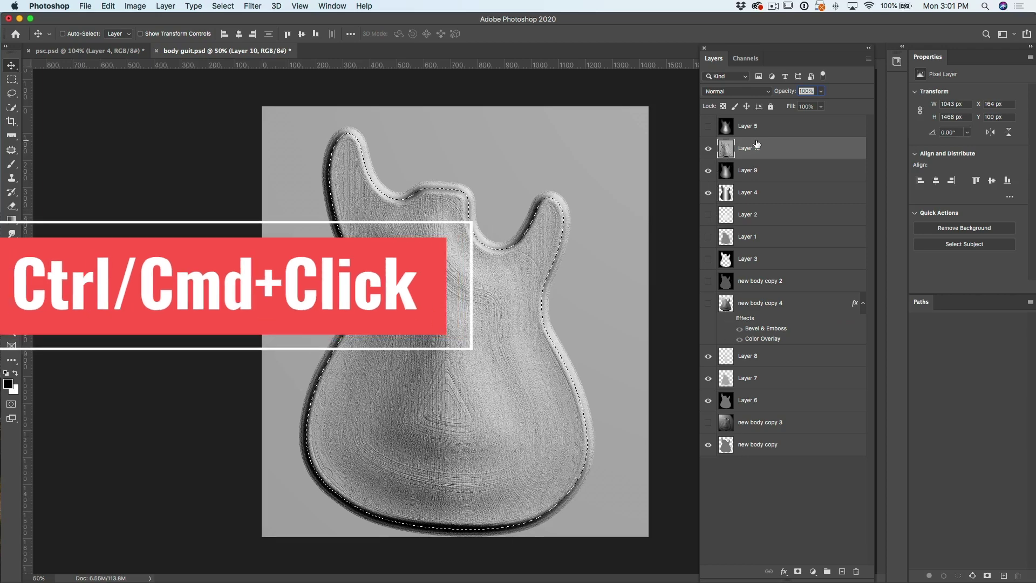
left_click(708, 171)
left_click_drag(708, 356, 707, 467)
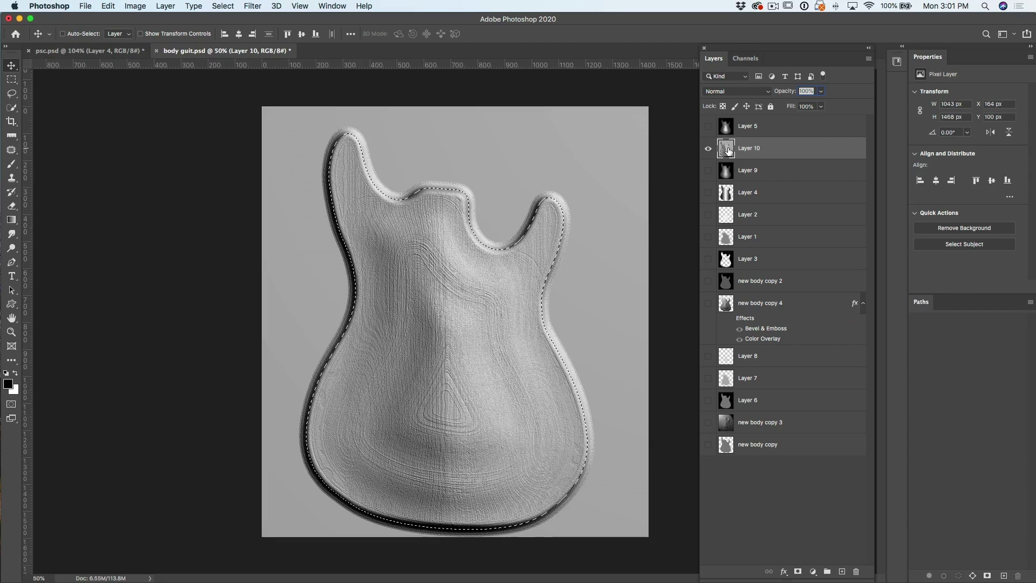
left_click(797, 572)
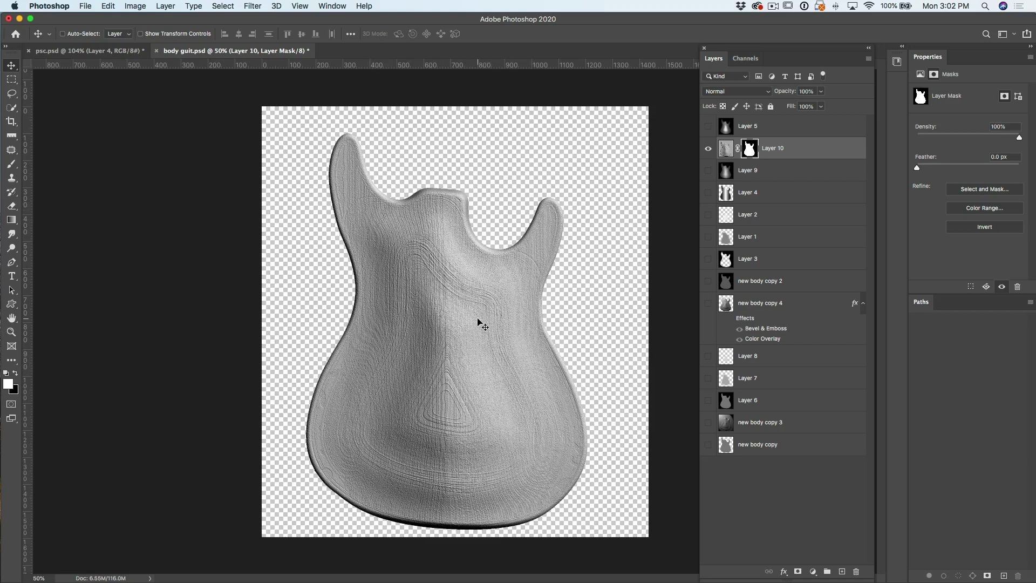
left_click(724, 148)
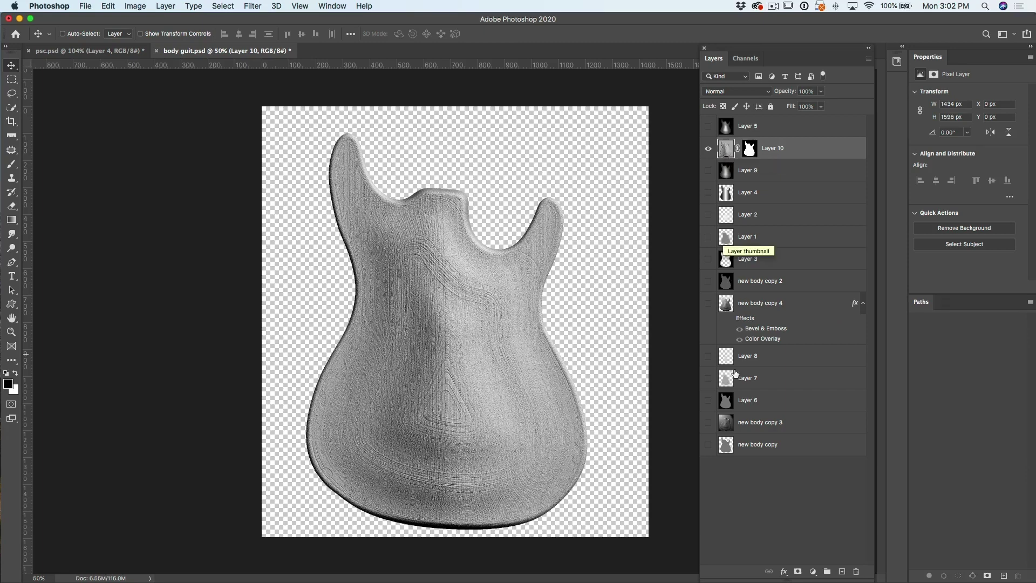
left_click(782, 573)
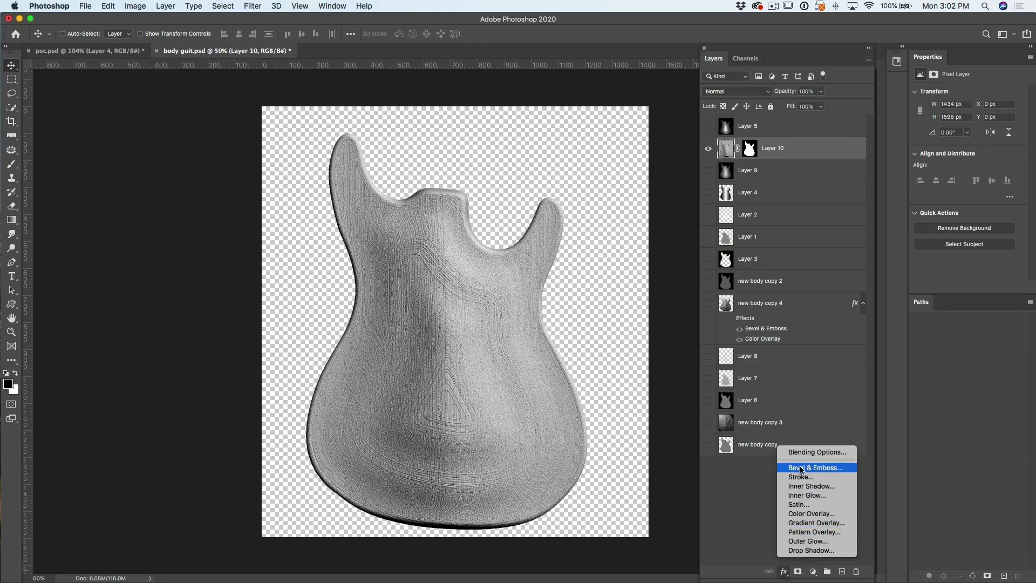
Add a Color Overlay to Layer 10 and choose a deep red overlay colour
left_click(805, 515)
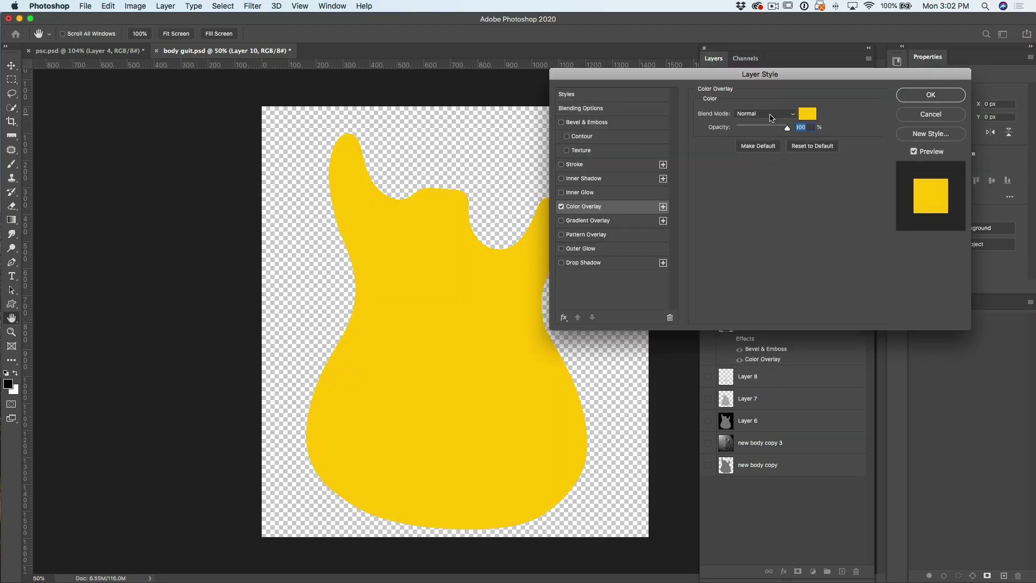
left_click(813, 115)
left_click_drag(899, 170, 897, 146)
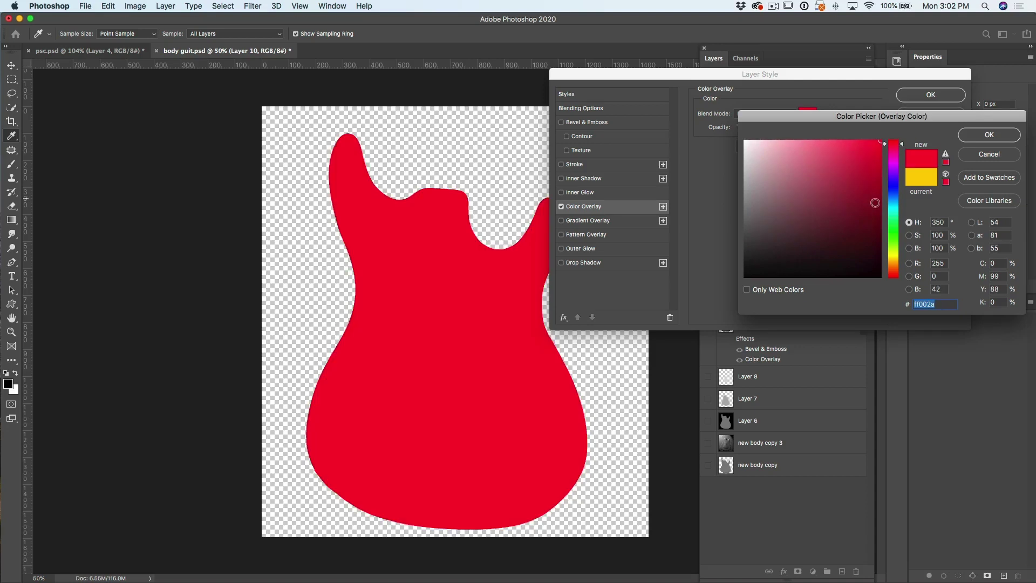
left_click(869, 206)
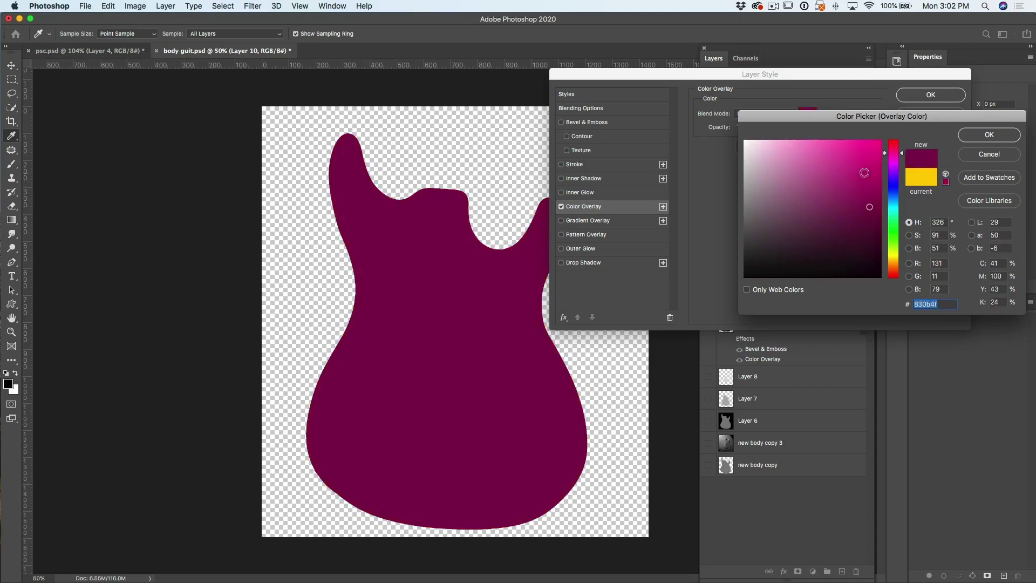
left_click(871, 168)
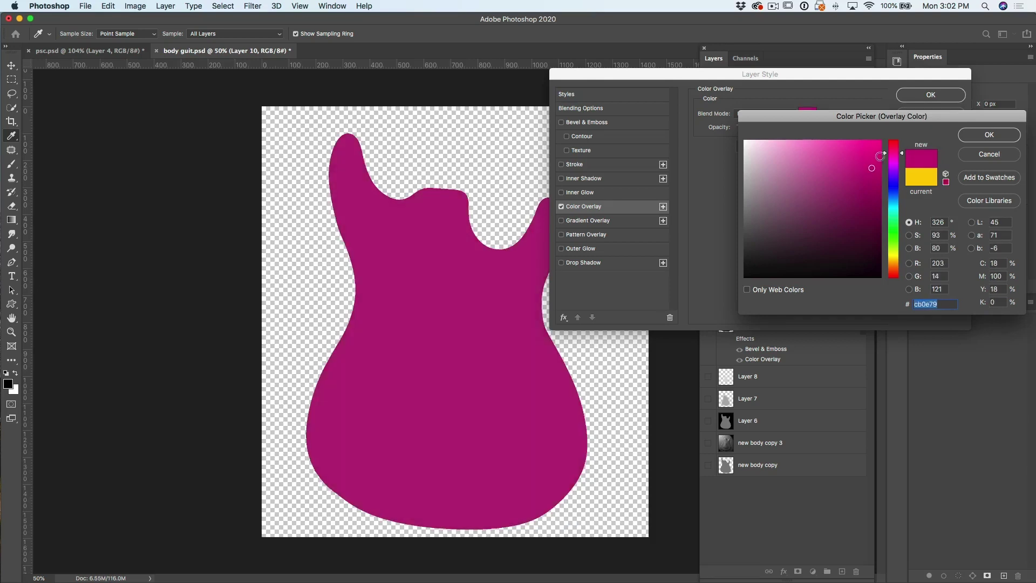
left_click_drag(885, 155, 878, 195)
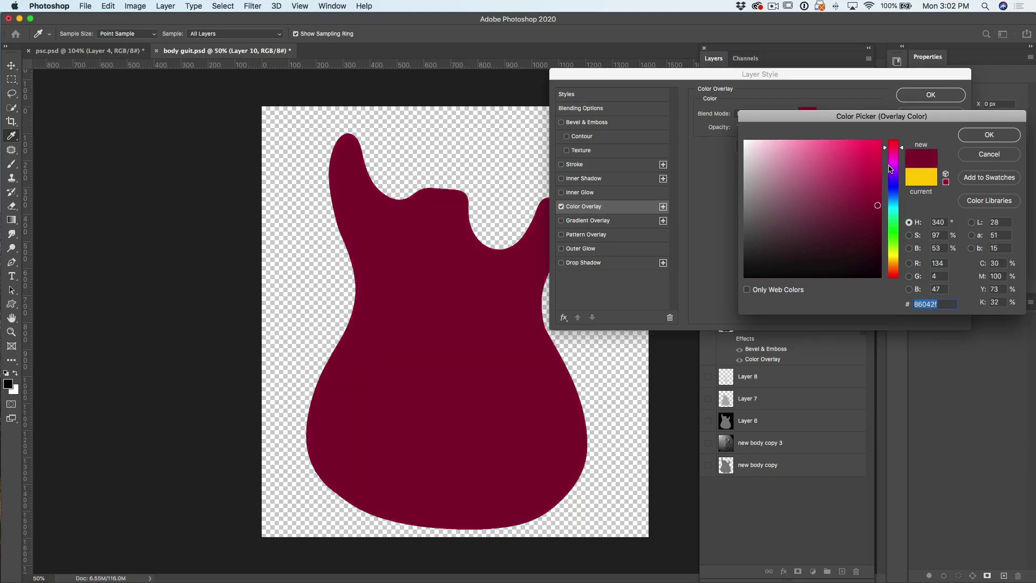
left_click_drag(885, 148, 885, 152)
left_click(985, 131)
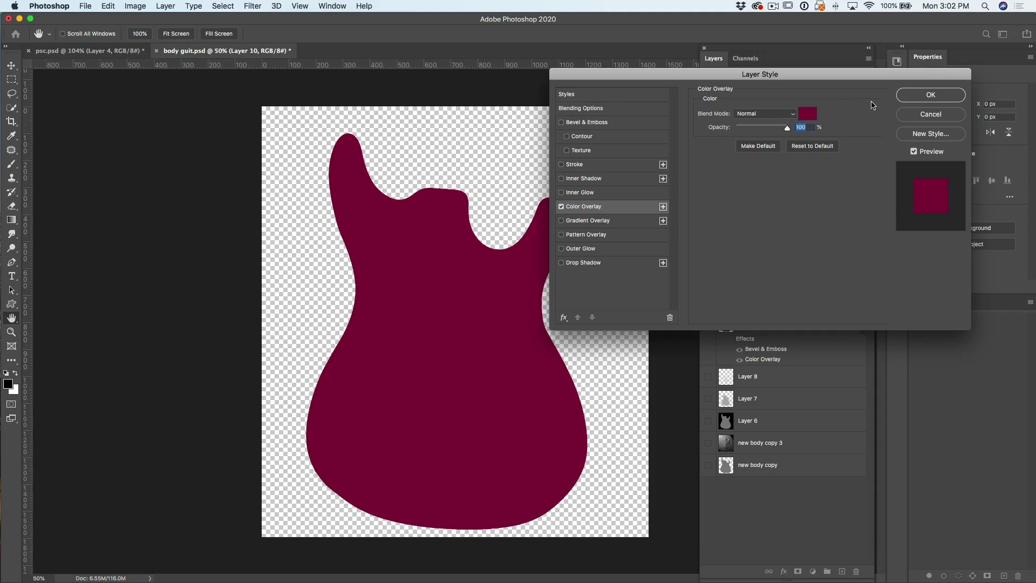
Set the overlay's blend mode to Color and apply the style
left_click(774, 119)
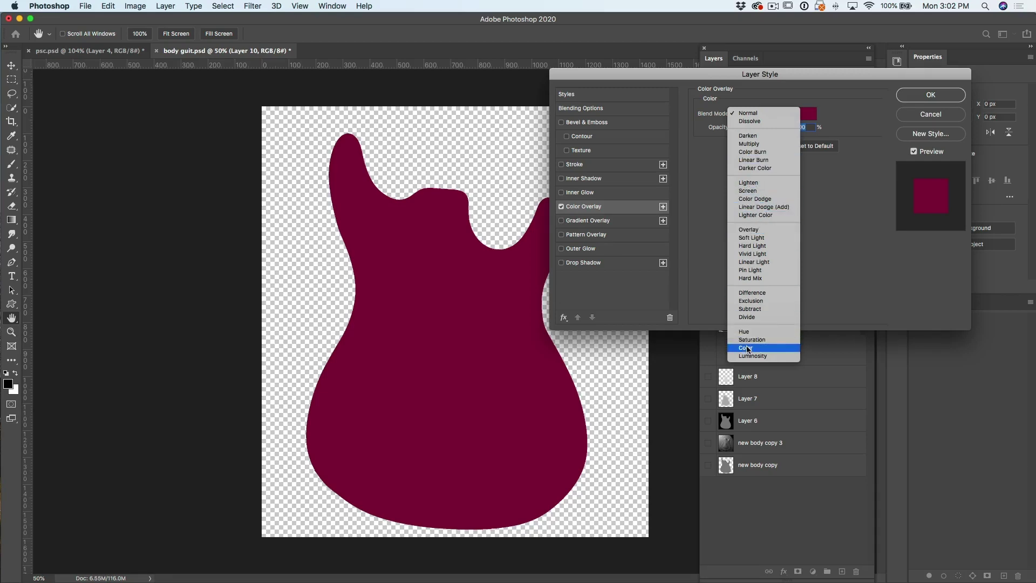
left_click(745, 347)
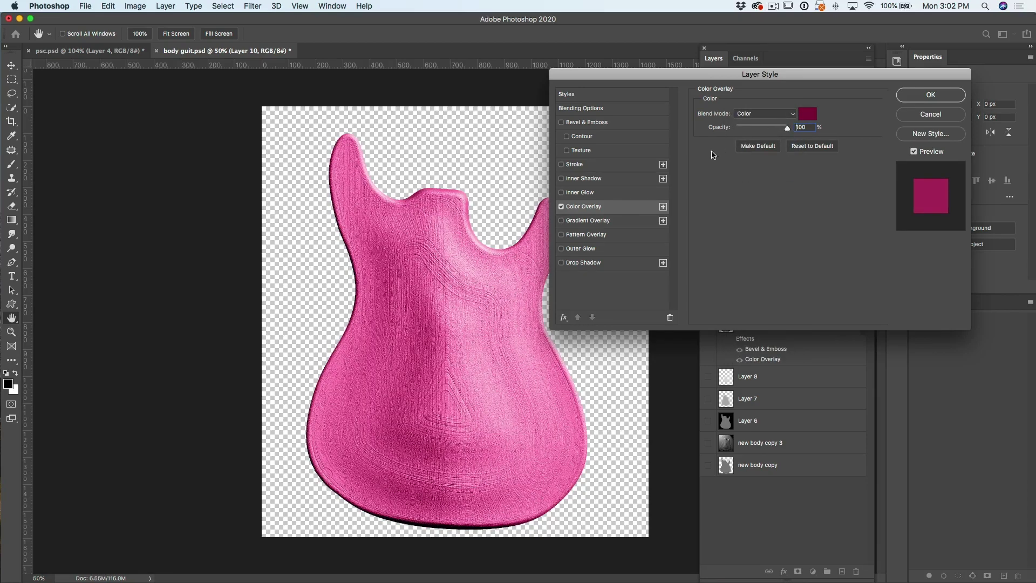
left_click(926, 96)
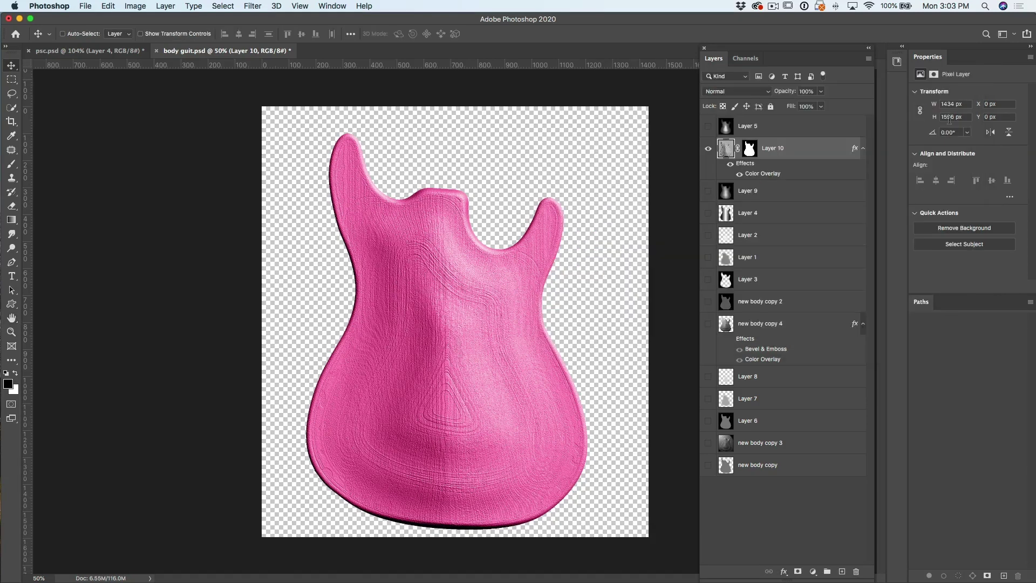